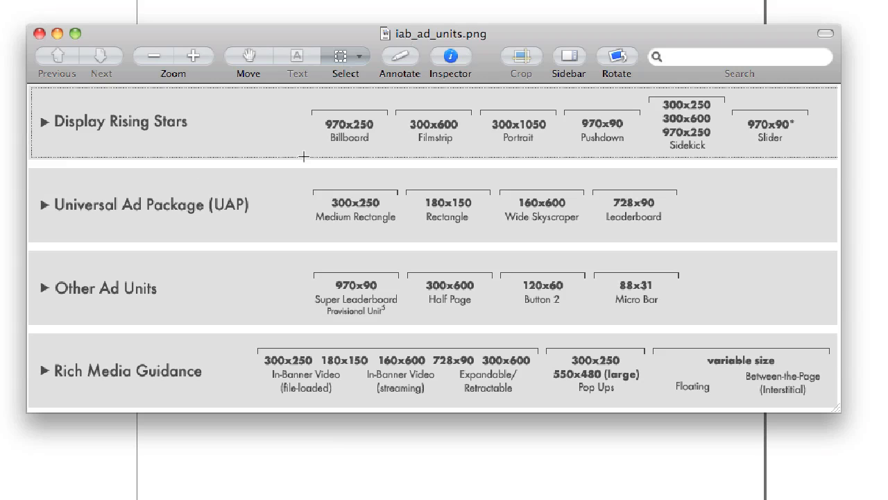
{"action": "left_click", "coordinate": [403, 55]}
{"action": "left_click_drag", "start_coordinate": [717, 33], "coordinate": [717, 32]}
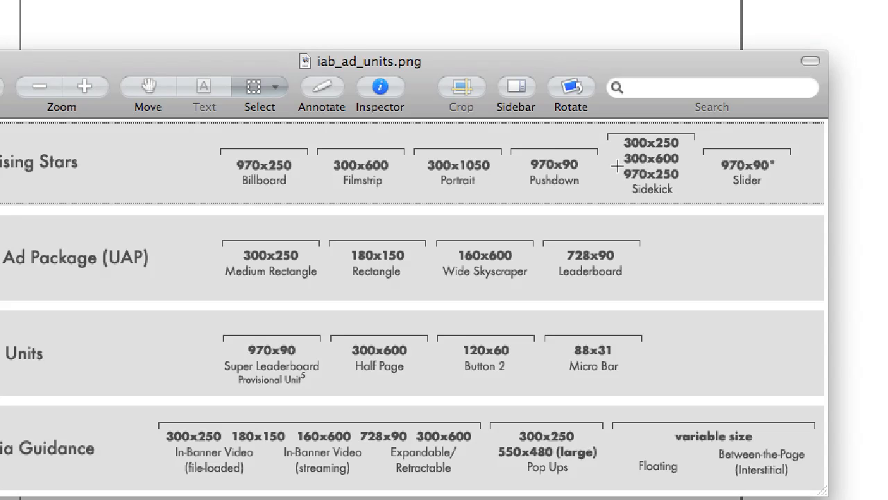
{"action": "left_click_drag", "start_coordinate": [612, 132], "coordinate": [692, 150]}
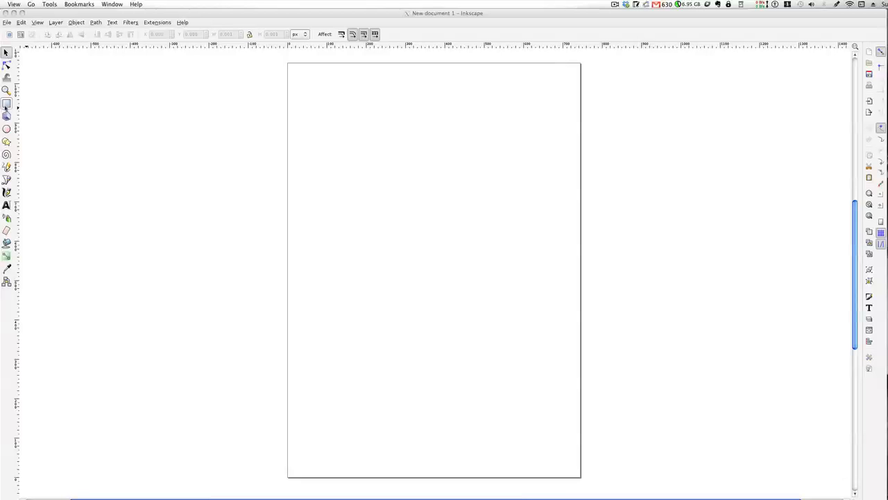
Draw a rectangle about 142 by 135 px near the middle of the page
{"action": "left_click", "coordinate": [5, 108]}
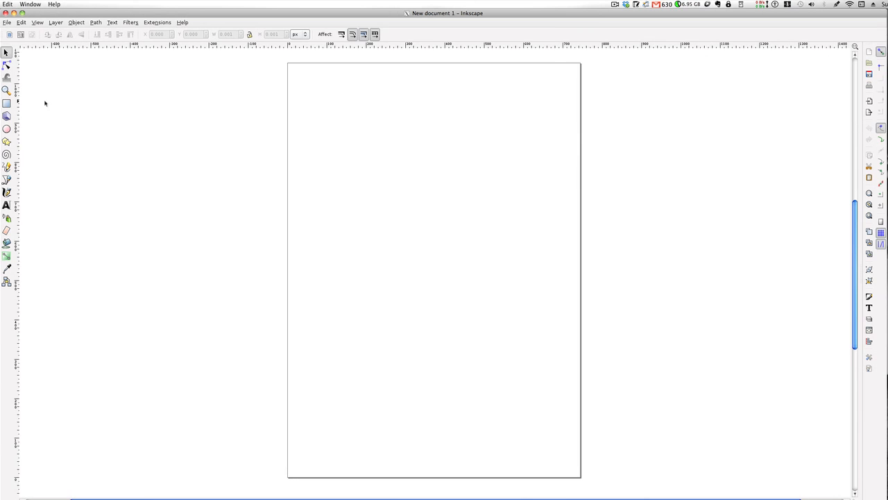
{"action": "left_click", "coordinate": [6, 103]}
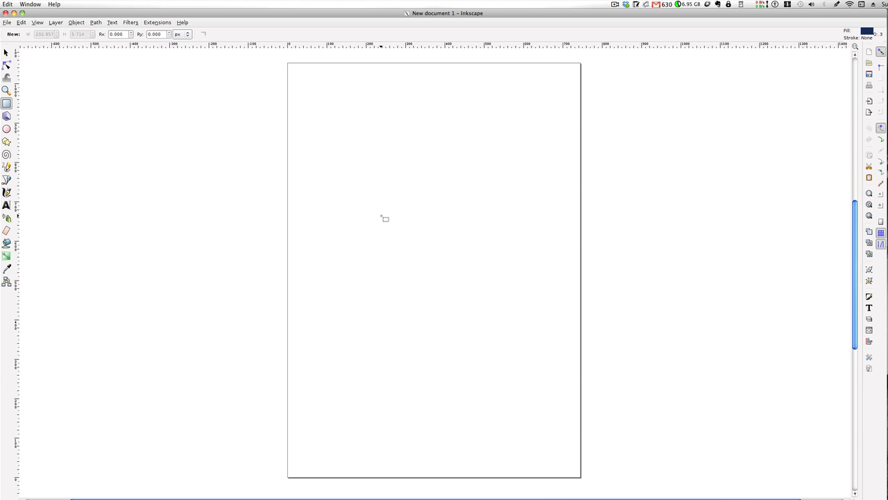
{"action": "left_click_drag", "start_coordinate": [381, 217], "coordinate": [437, 268]}
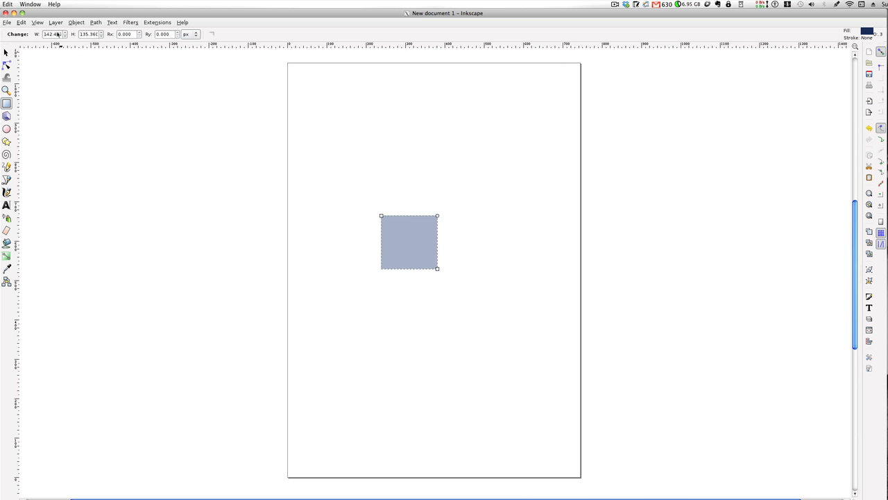
Resize the rectangle to a width of 300 px and a height of 250 px
{"action": "left_click", "coordinate": [5, 53]}
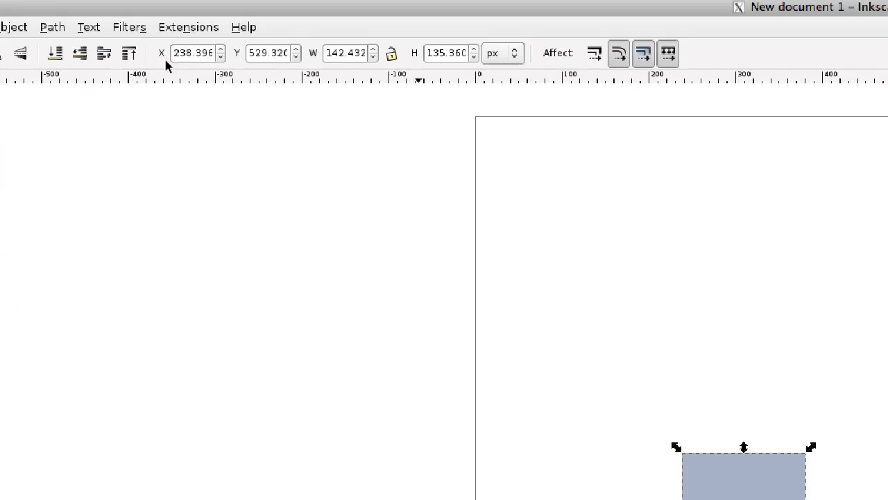
{"action": "left_click", "coordinate": [360, 55]}
{"action": "left_click_drag", "start_coordinate": [363, 54], "coordinate": [311, 58]}
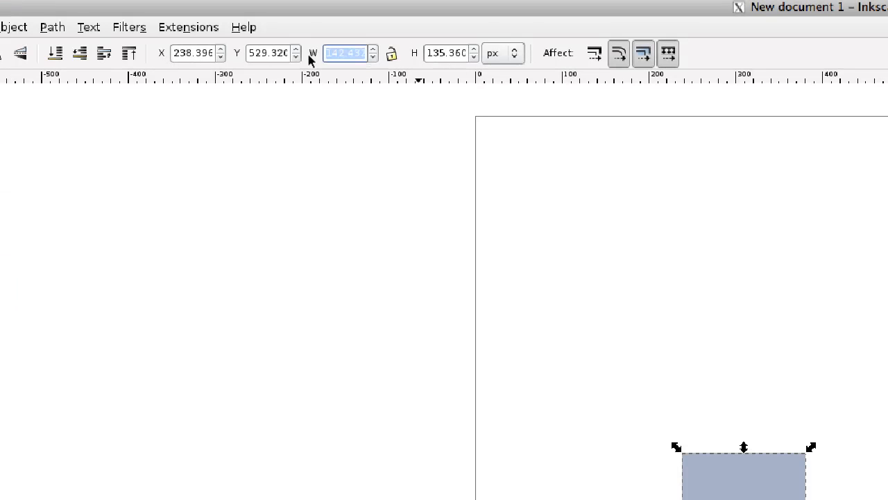
{"action": "key", "text": "BackSpace"}
{"action": "type", "text": "300"}
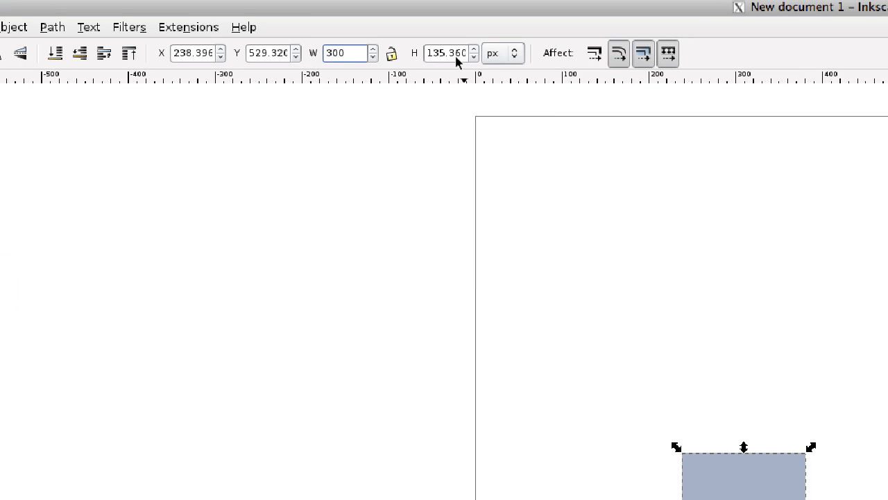
{"action": "left_click_drag", "start_coordinate": [457, 61], "coordinate": [424, 54]}
{"action": "type", "text": "250"}
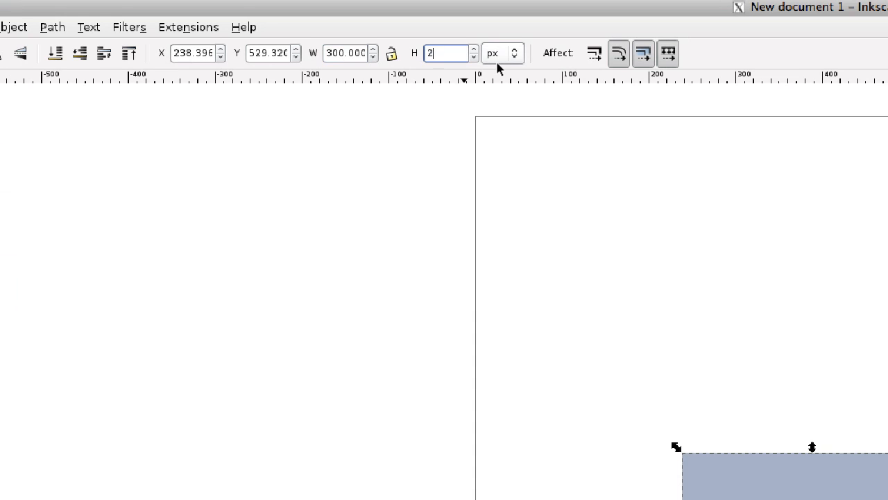
{"action": "left_click", "coordinate": [570, 228]}
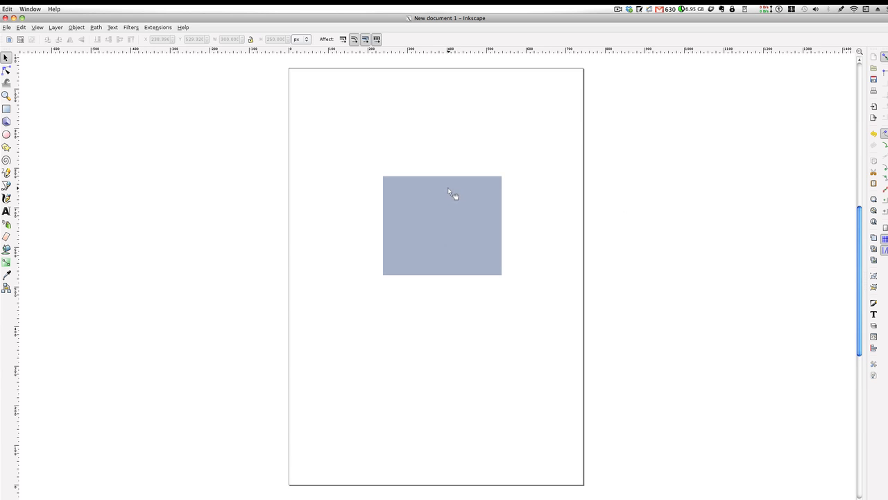
Move the rectangle slightly left to about X 226 px and deselect it
{"action": "left_click_drag", "start_coordinate": [449, 192], "coordinate": [445, 192]}
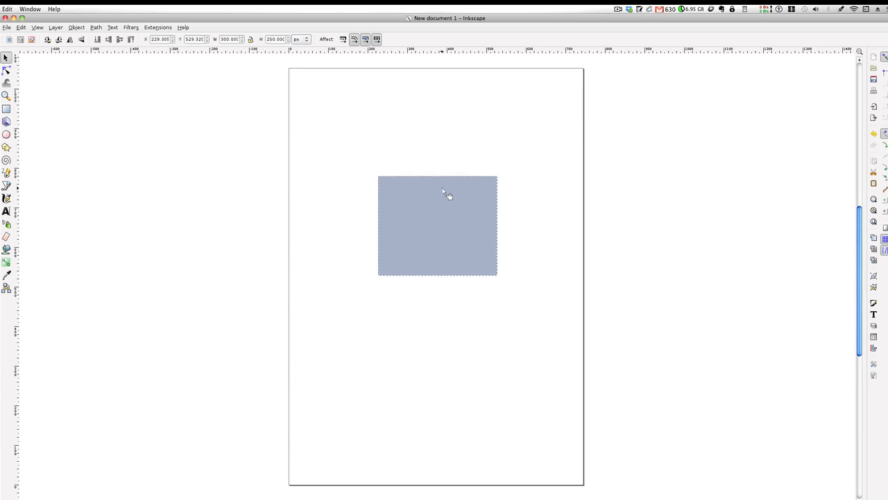
{"action": "left_click", "coordinate": [474, 157]}
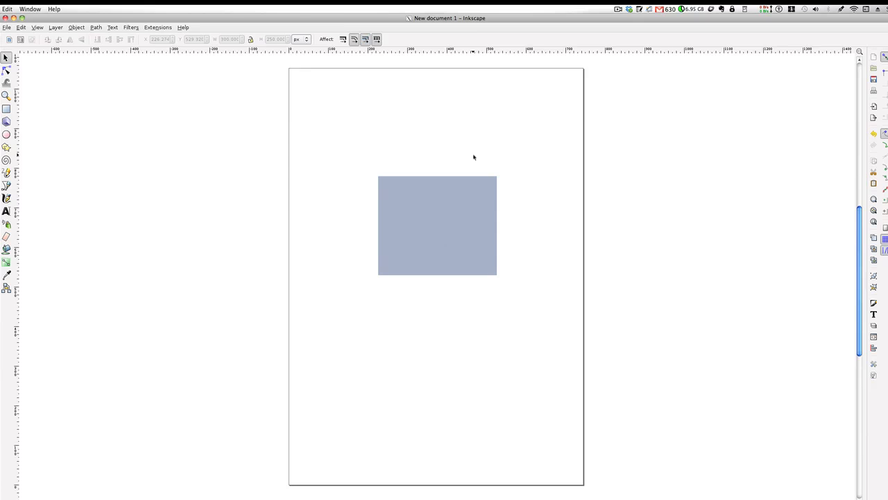
{"action": "left_click", "coordinate": [449, 209]}
{"action": "left_click", "coordinate": [329, 194]}
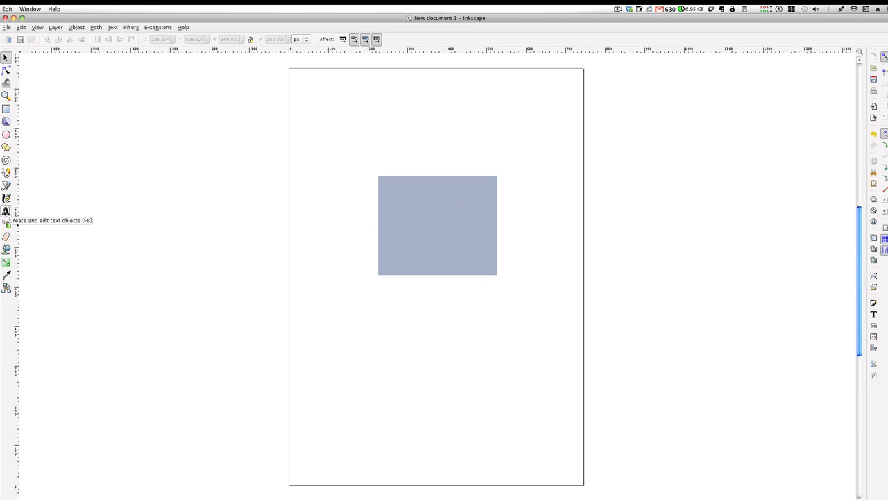
Create a text frame above the rectangle containing the headline "A Video Newsletter For People WHo Really Wants SUccess Online"
{"action": "left_click", "coordinate": [10, 212]}
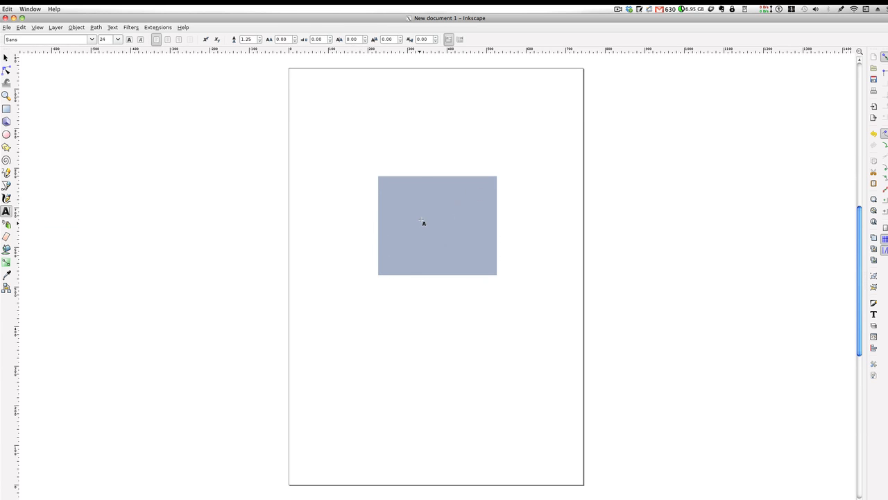
{"action": "left_click_drag", "start_coordinate": [370, 119], "coordinate": [504, 196]}
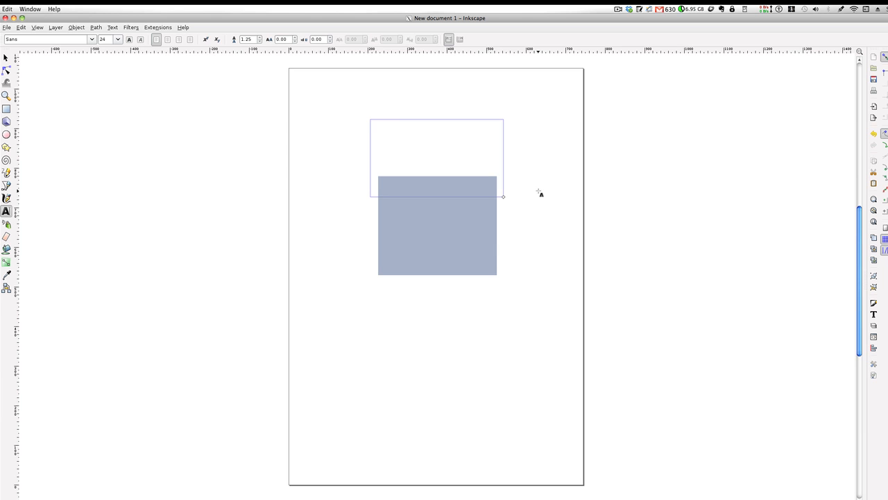
{"action": "type", "text": "A Video Newsletter "}
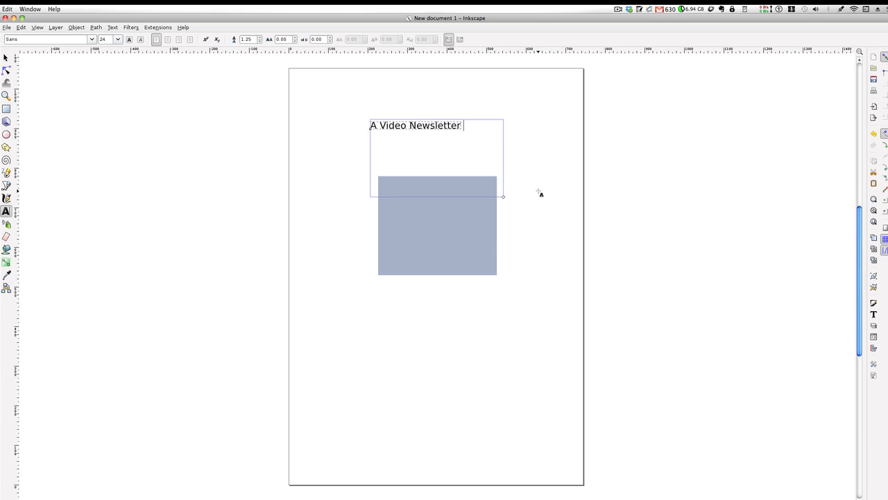
{"action": "type", "text": "For People WHo R"}
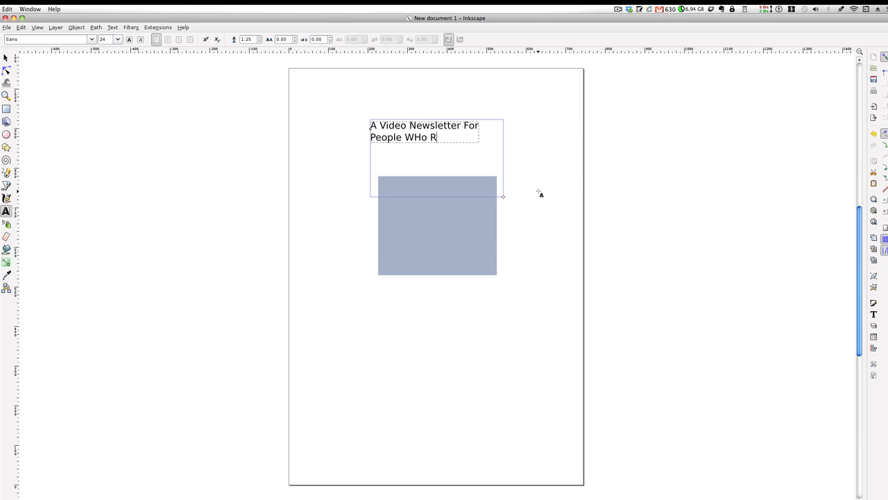
{"action": "type", "text": "eally Wants SUccess"}
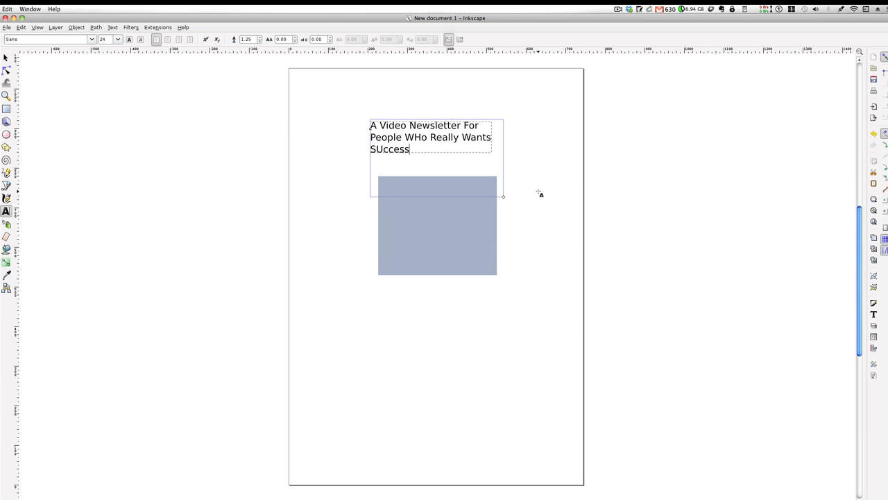
{"action": "type", "text": " Online"}
Correct the headline's capitalization to "Who" and "Success"
{"action": "left_click", "coordinate": [422, 137]}
{"action": "key", "text": "BackSpace"}
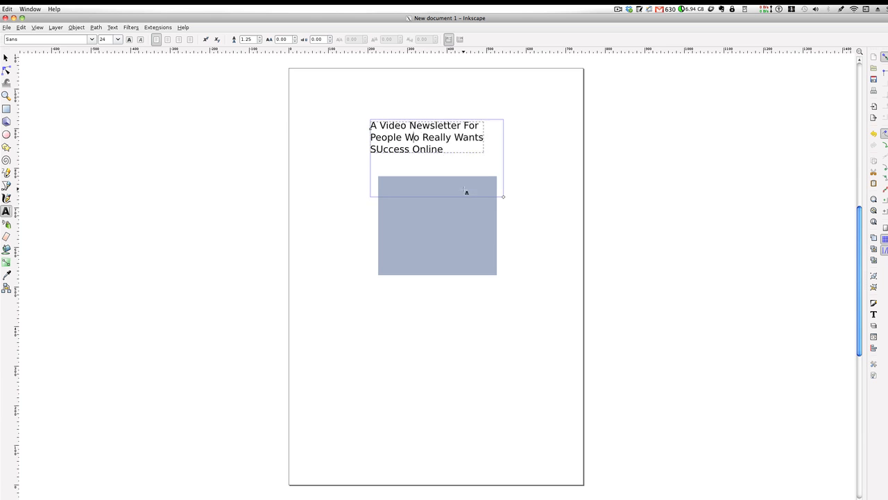
{"action": "type", "text": "h"}
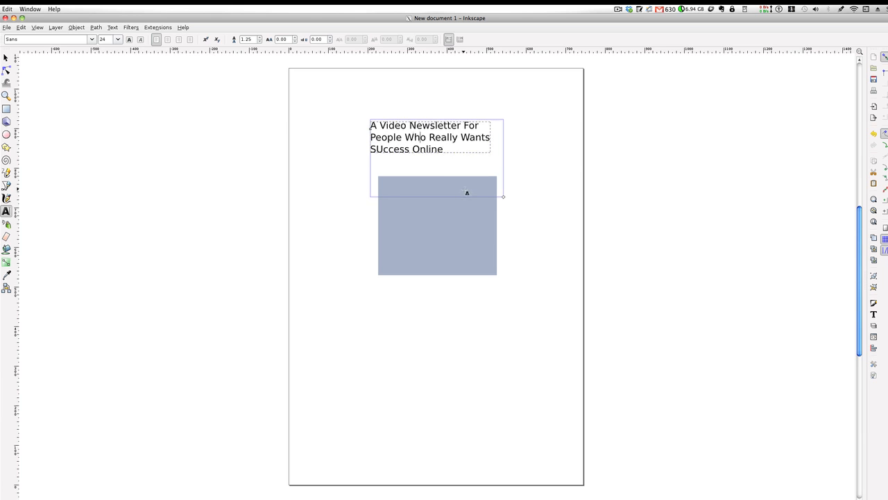
{"action": "left_click", "coordinate": [383, 148]}
{"action": "key", "text": "BackSpace"}
{"action": "type", "text": "u"}
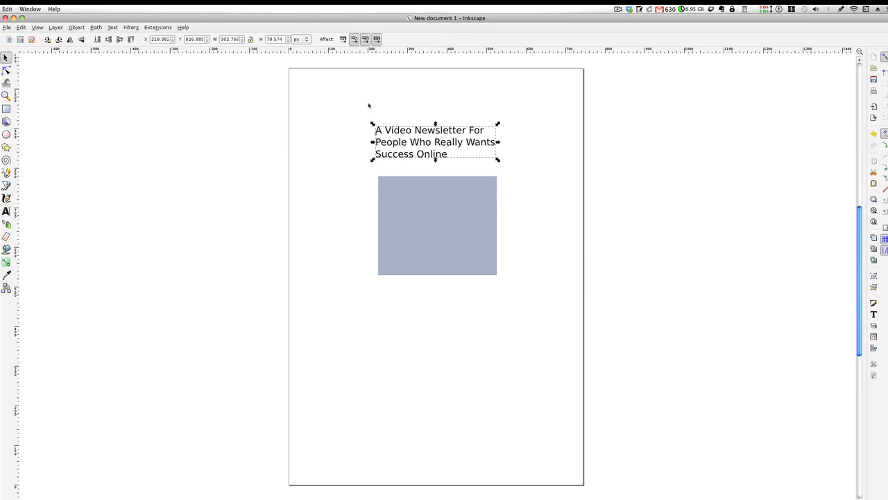
Center-align the lines of the headline text
{"action": "left_click", "coordinate": [112, 27]}
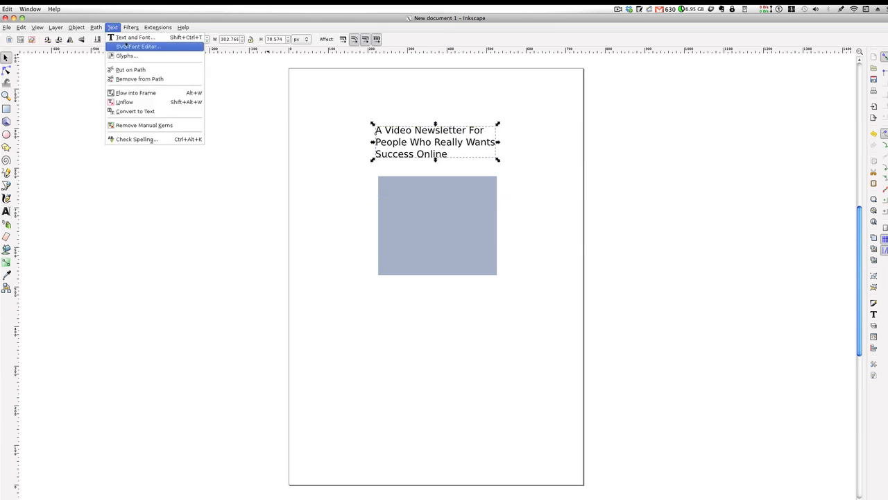
{"action": "left_click", "coordinate": [139, 46]}
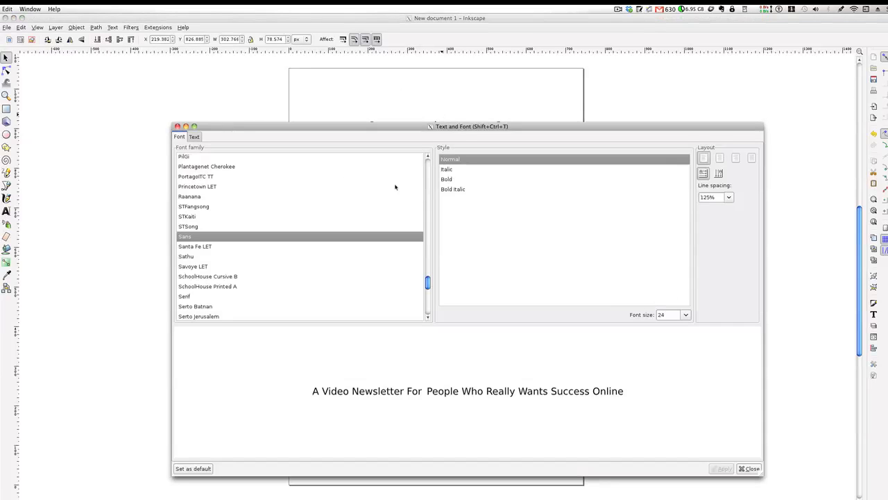
{"action": "left_click", "coordinate": [720, 158]}
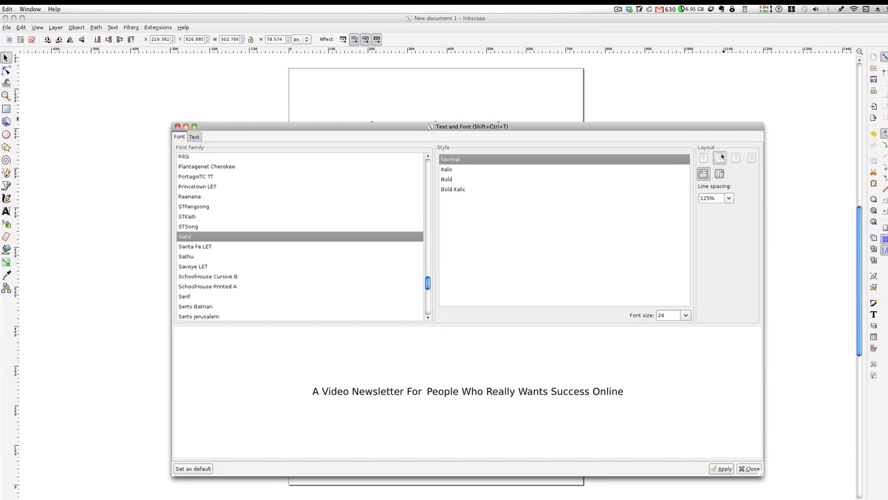
{"action": "left_click", "coordinate": [732, 468]}
{"action": "left_click", "coordinate": [742, 468]}
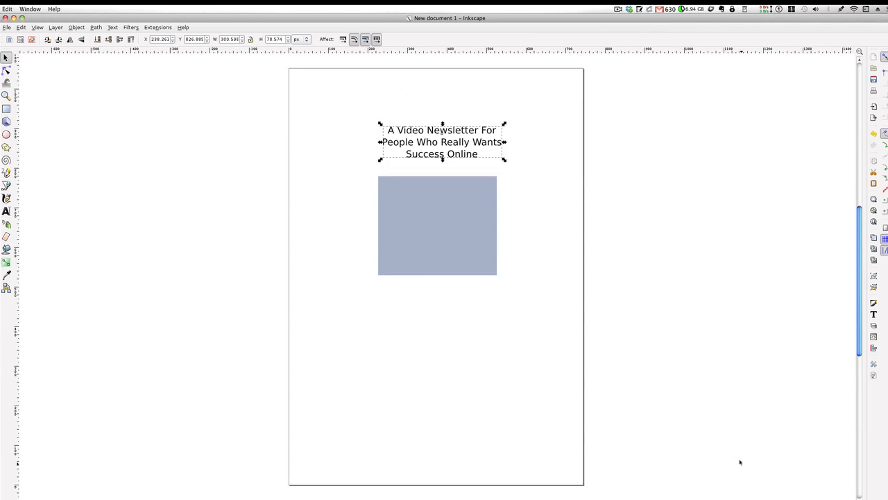
Move the headline up and left so it sits centered above the rectangle, and deselect it
{"action": "left_click", "coordinate": [512, 146]}
{"action": "left_click", "coordinate": [451, 147]}
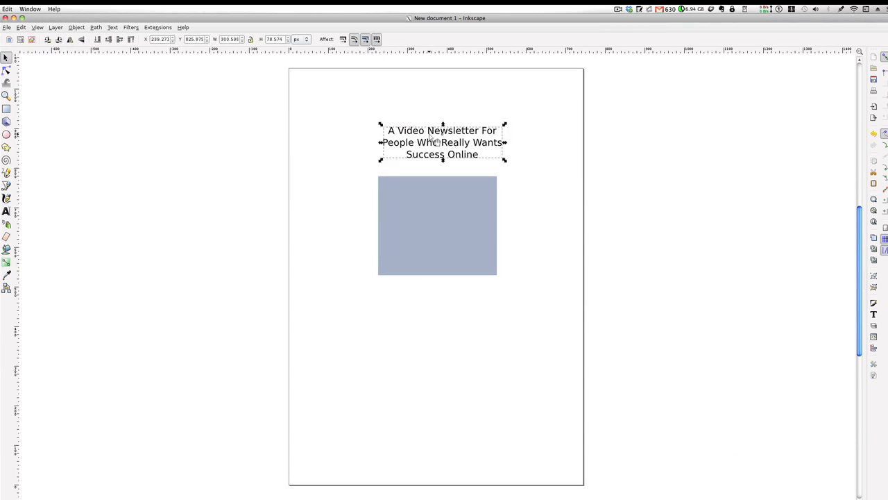
{"action": "left_click_drag", "start_coordinate": [441, 139], "coordinate": [434, 134]}
{"action": "left_click", "coordinate": [165, 157]}
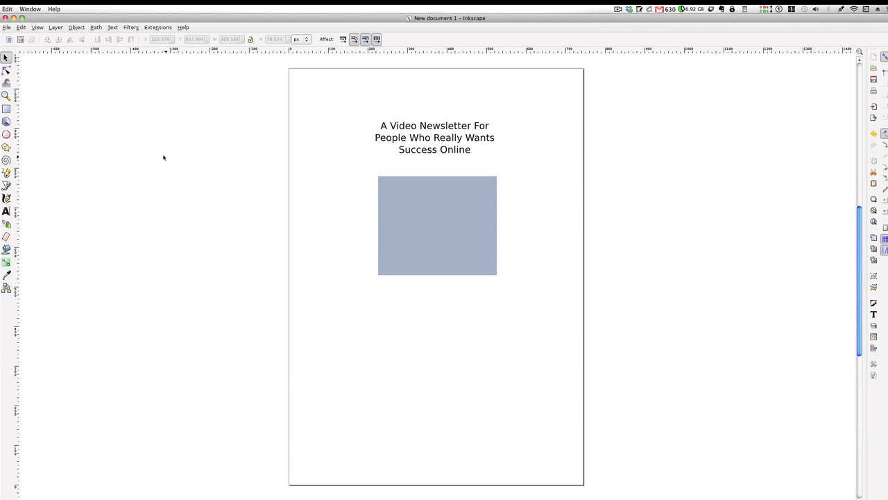
Draw a thin bar about 211 by 2 px and nudge it down to underline "Who Really Wants" in the headline
{"action": "left_click", "coordinate": [7, 109]}
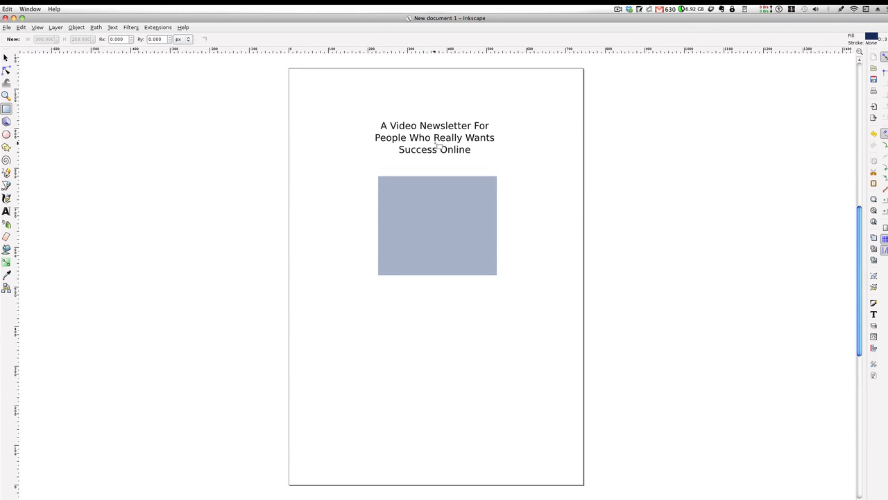
{"action": "left_click_drag", "start_coordinate": [411, 142], "coordinate": [494, 142]}
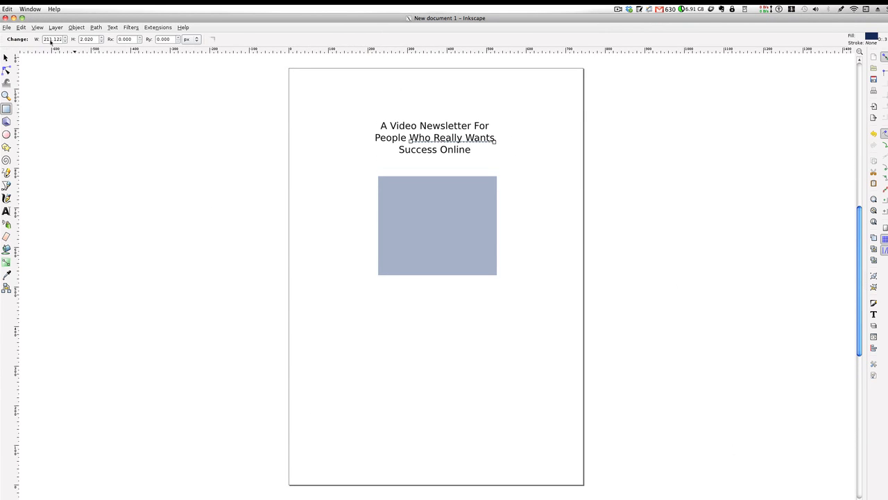
{"action": "left_click", "coordinate": [7, 58]}
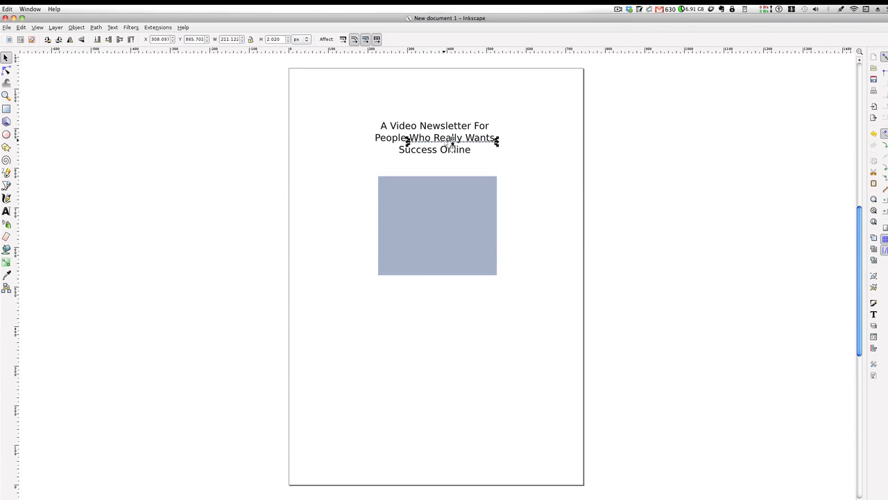
{"action": "left_click_drag", "start_coordinate": [452, 144], "coordinate": [451, 147]}
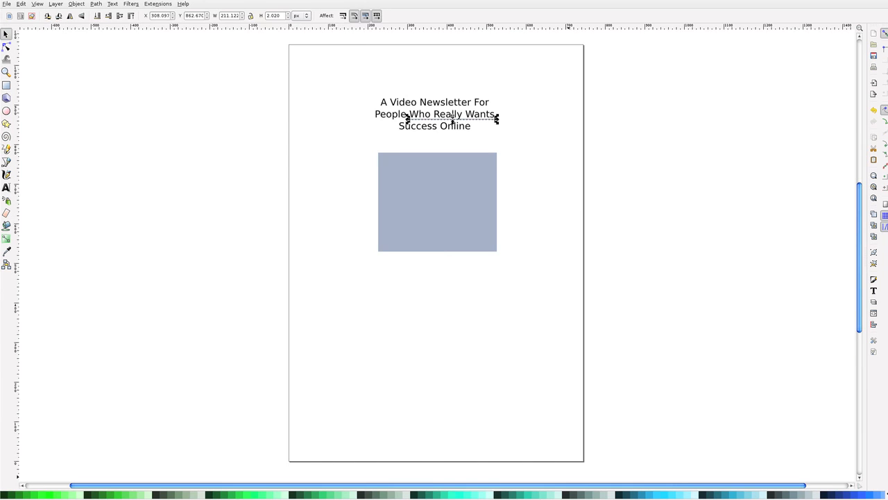
Give the underline bar a blue 0066ff fill at 100% opacity and minimize the fill settings
{"action": "scroll", "coordinate": [568, 495], "scroll_direction": "down", "scroll_amount": 5}
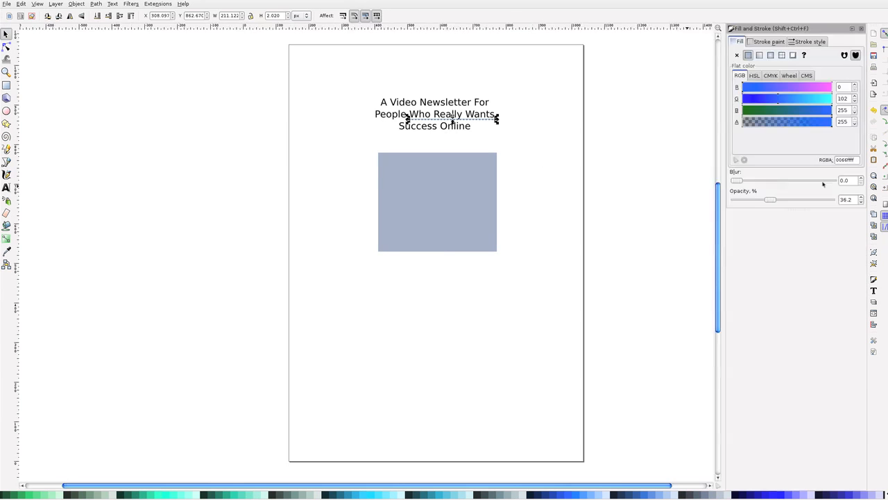
{"action": "left_click_drag", "start_coordinate": [770, 199], "coordinate": [831, 200]}
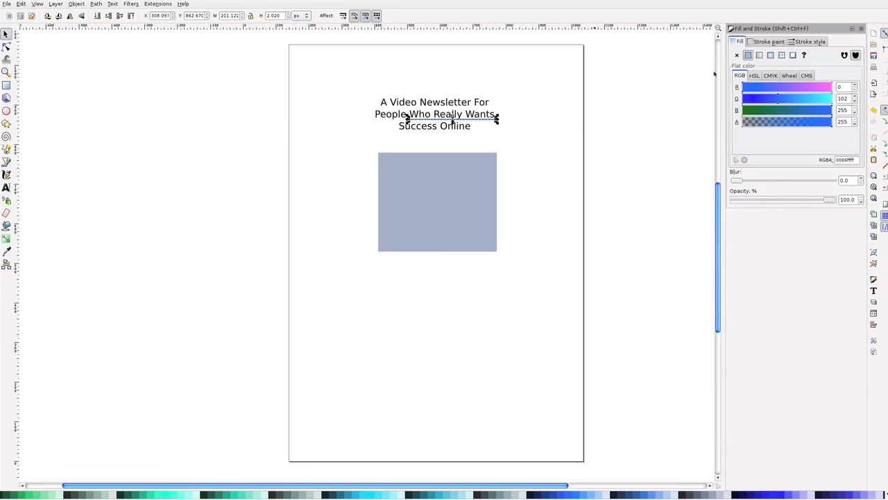
{"action": "left_click", "coordinate": [852, 29]}
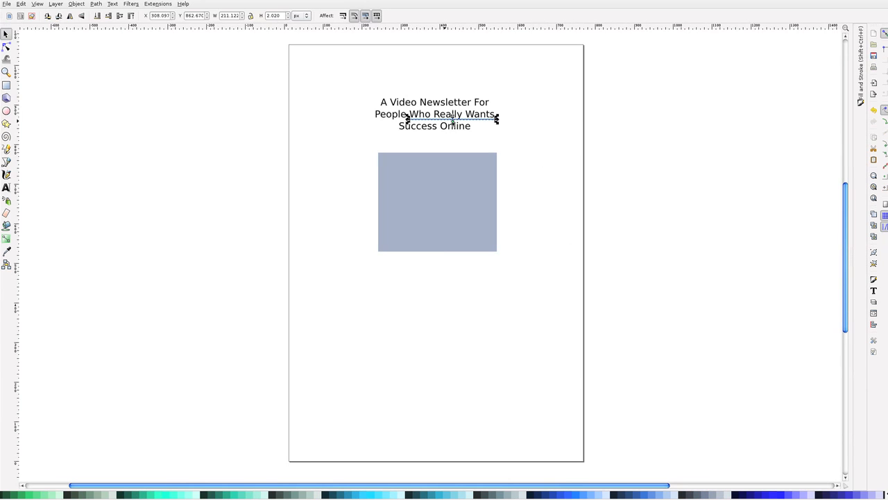
Duplicate the blue underline bar beneath "Who Really Wants"
{"action": "left_click", "coordinate": [20, 4]}
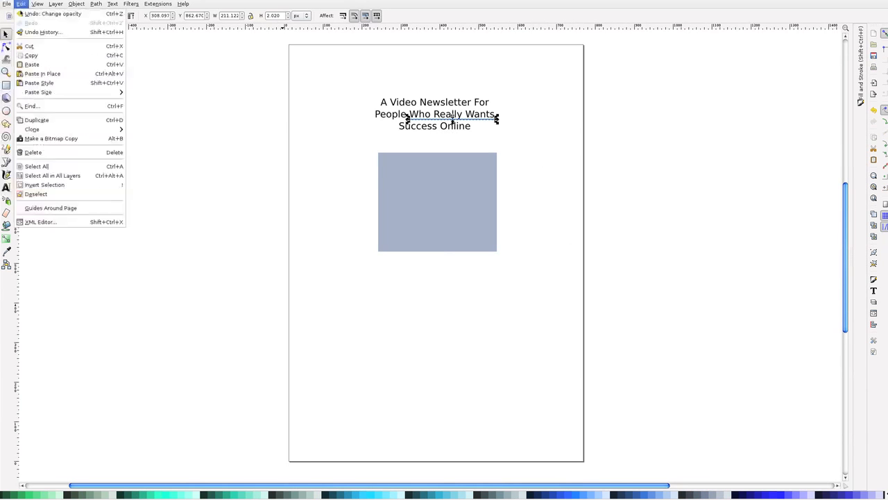
{"action": "left_click", "coordinate": [50, 82]}
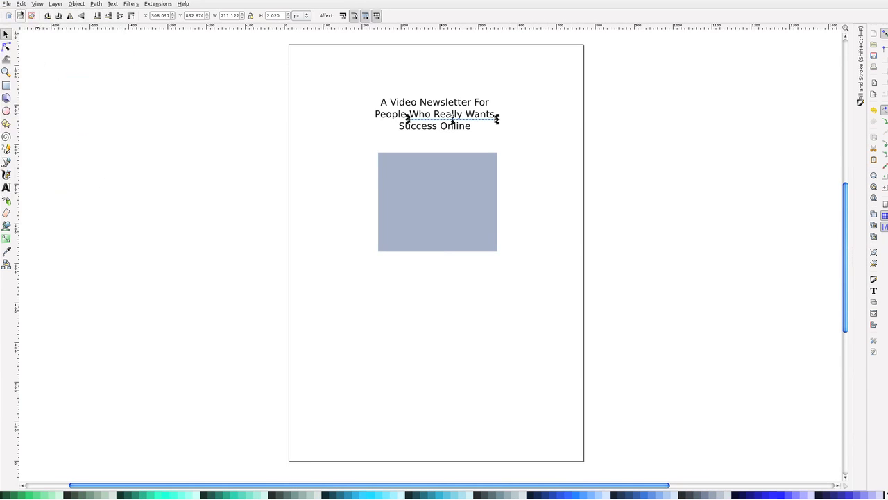
{"action": "left_click", "coordinate": [21, 4]}
{"action": "mouse_move", "coordinate": [44, 130]}
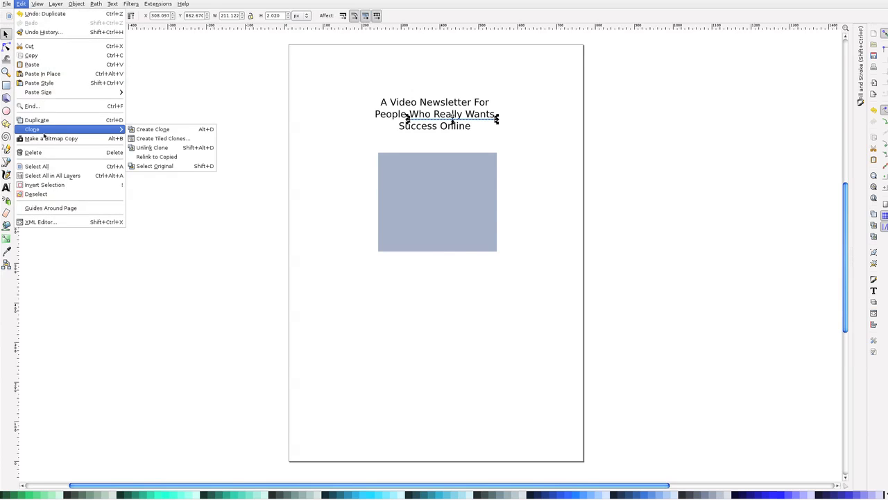
Place the duplicated underline bar beneath "Success", shorten it to about 95 px wide, and clear the selection
{"action": "left_click", "coordinate": [476, 124]}
{"action": "left_click_drag", "start_coordinate": [472, 129], "coordinate": [441, 133]}
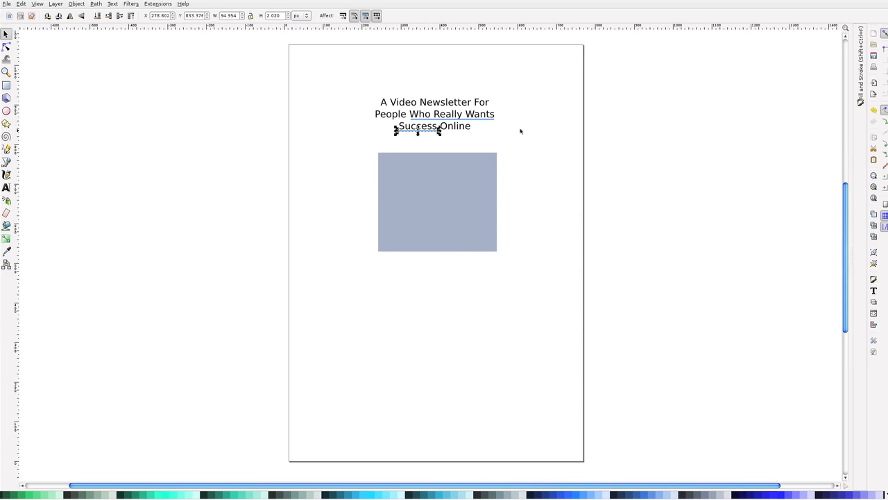
{"action": "left_click", "coordinate": [485, 119]}
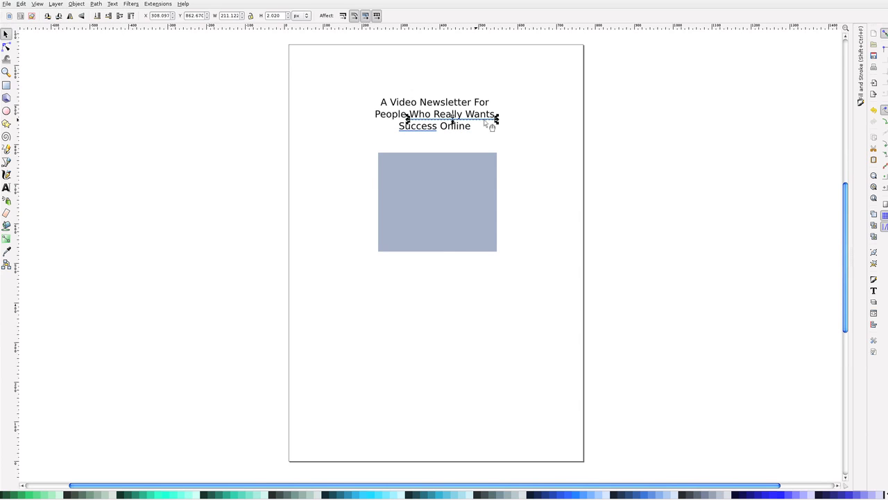
{"action": "left_click", "coordinate": [543, 121]}
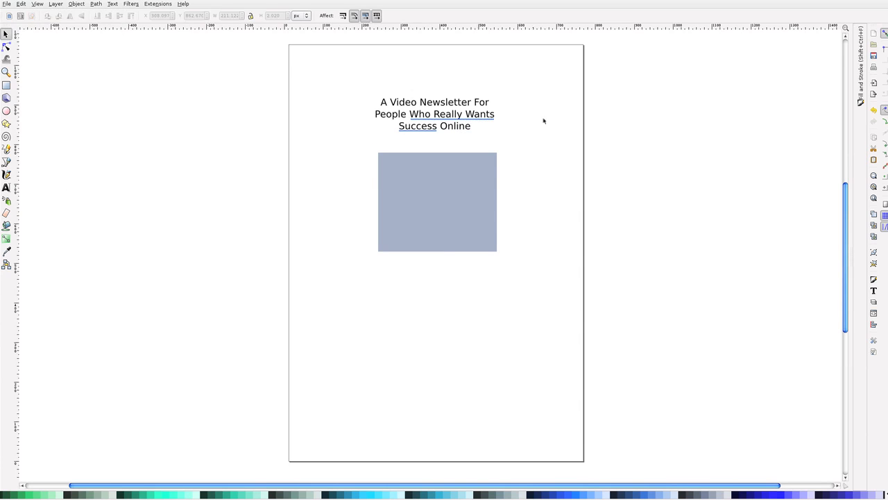
Fine-tune the underline below "Who Really Wants" and set both headline underline bars to 1.02 px high
{"action": "left_click", "coordinate": [470, 121]}
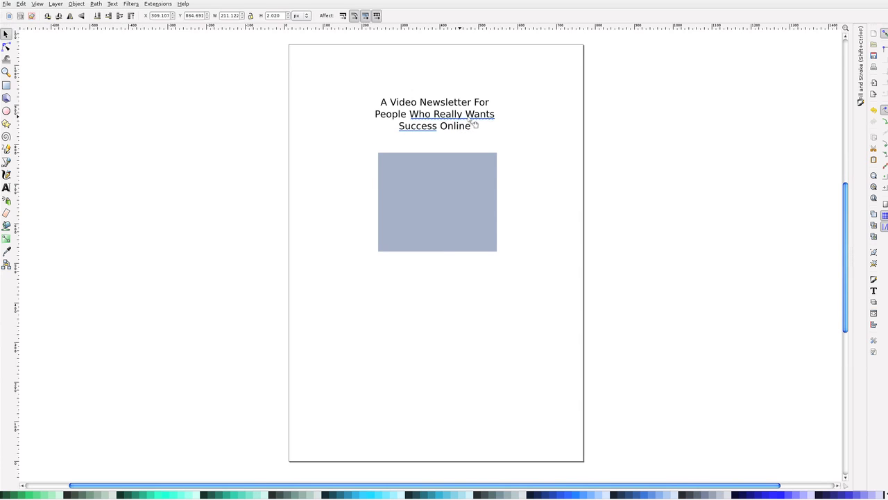
{"action": "left_click_drag", "start_coordinate": [469, 119], "coordinate": [470, 121]}
{"action": "left_click_drag", "start_coordinate": [282, 17], "coordinate": [259, 19]}
{"action": "type", "text": "1"}
{"action": "left_click", "coordinate": [433, 132]}
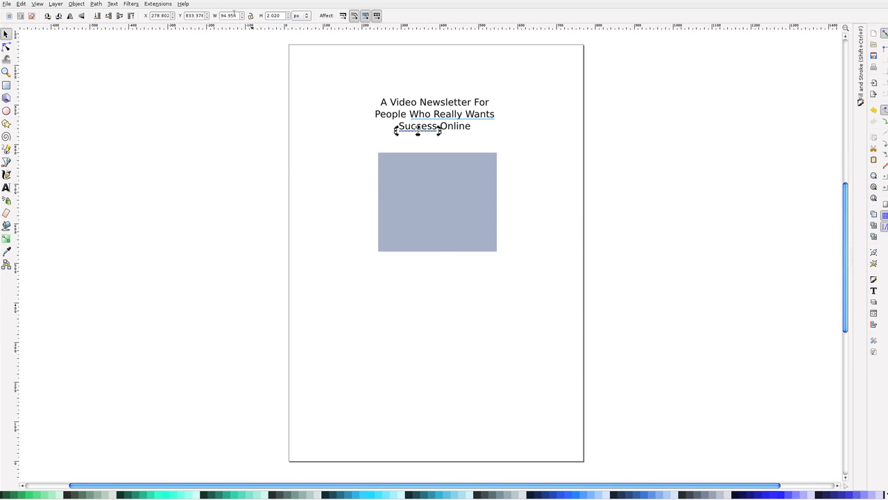
{"action": "type", "text": "1"}
{"action": "left_click", "coordinate": [518, 143]}
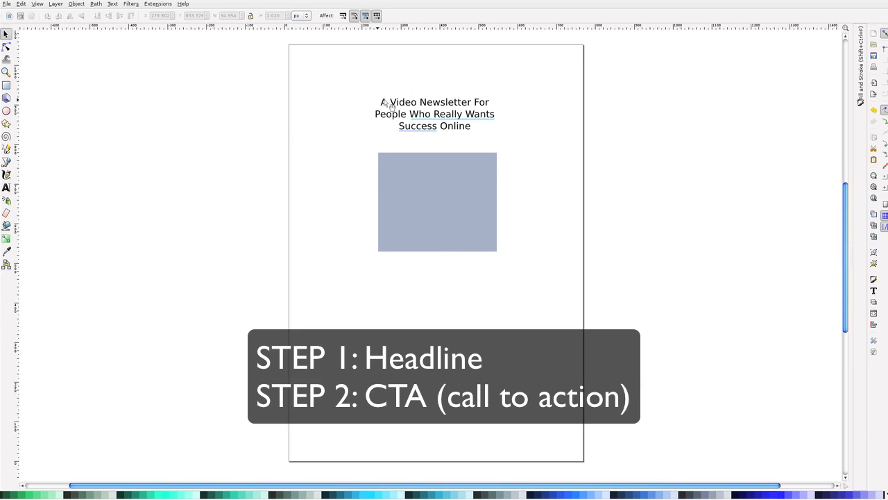
Add a text box below the headline reading "Get A FREE Subscription For A Limited Time! Click Here"
{"action": "left_click", "coordinate": [6, 188]}
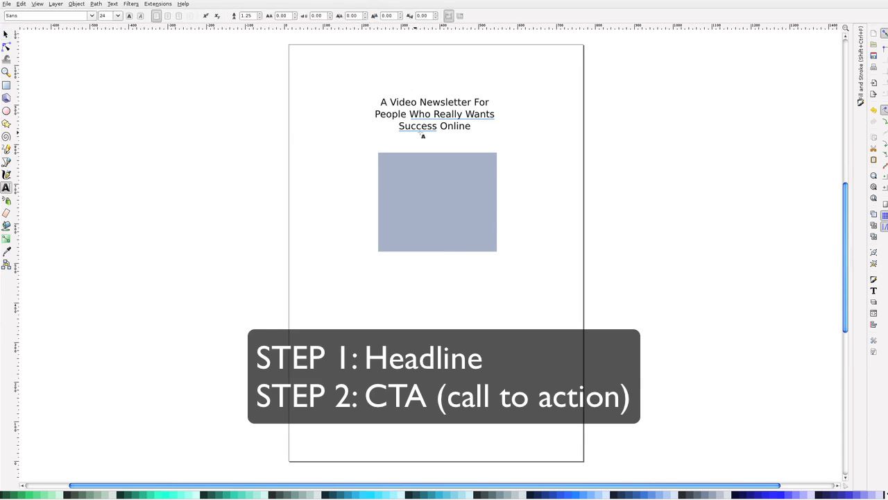
{"action": "left_click_drag", "start_coordinate": [383, 137], "coordinate": [488, 149]}
{"action": "type", "text": "Get A FREE Subscription For"}
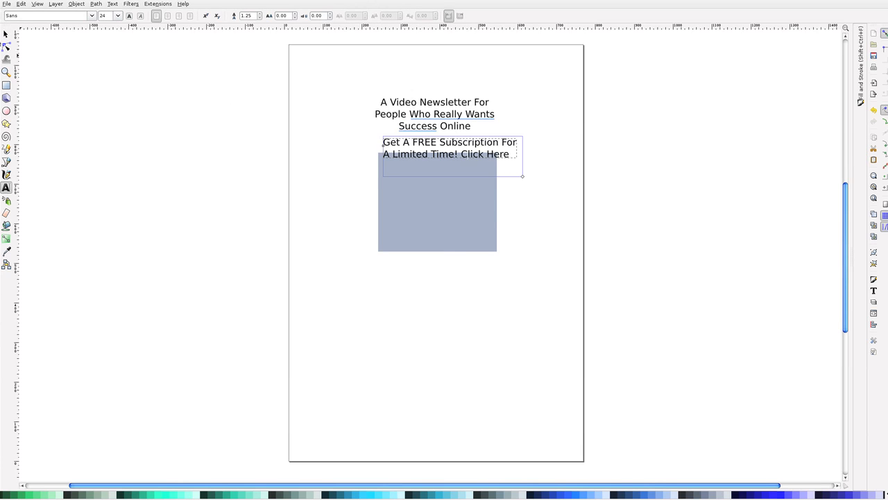
Center the call-to-action text and set its line spacing to 100%
{"action": "key", "text": "F1"}
{"action": "key", "text": "shift+ctrl+t"}
{"action": "left_click", "coordinate": [729, 174]}
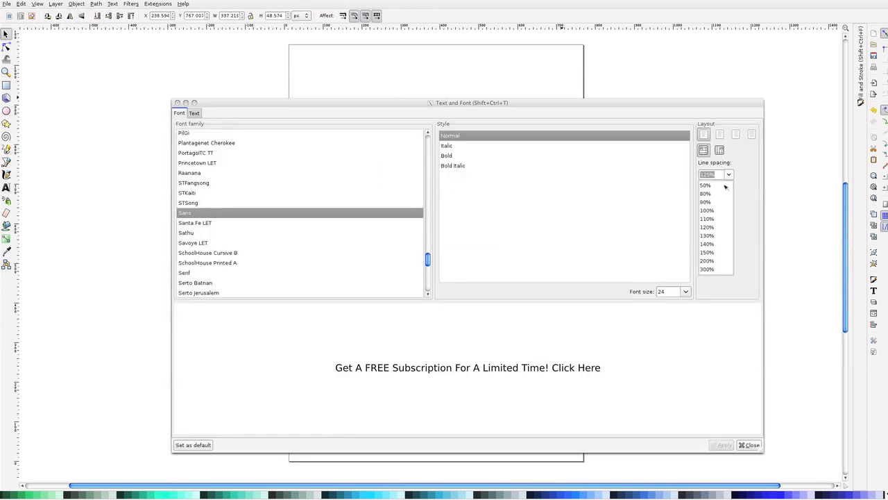
{"action": "left_click", "coordinate": [706, 218]}
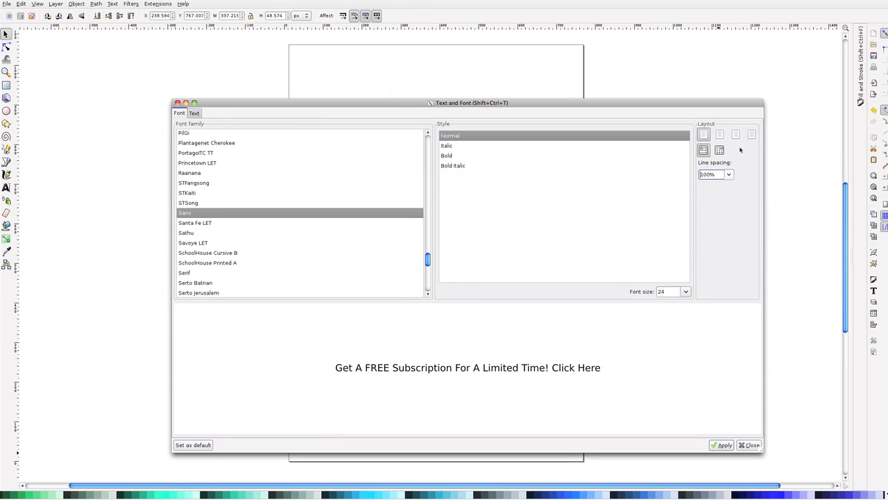
{"action": "left_click", "coordinate": [719, 134]}
{"action": "left_click", "coordinate": [722, 445]}
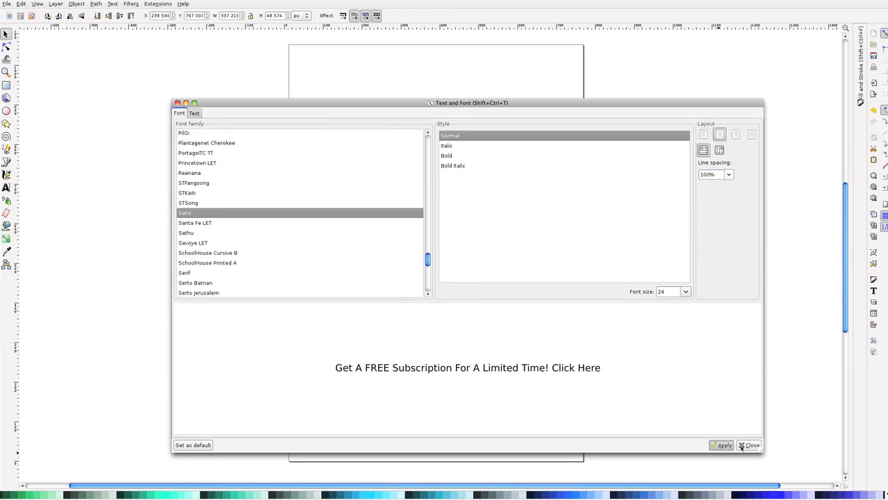
{"action": "left_click", "coordinate": [750, 445]}
Move the rectangle down and center the call-to-action text between it and the headline
{"action": "left_click_drag", "start_coordinate": [473, 195], "coordinate": [474, 212]}
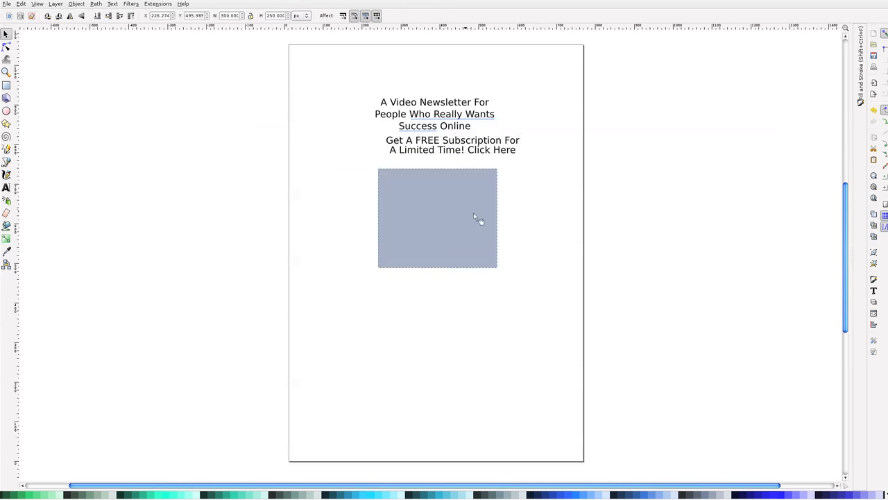
{"action": "left_click", "coordinate": [516, 174]}
{"action": "left_click_drag", "start_coordinate": [486, 153], "coordinate": [473, 159]}
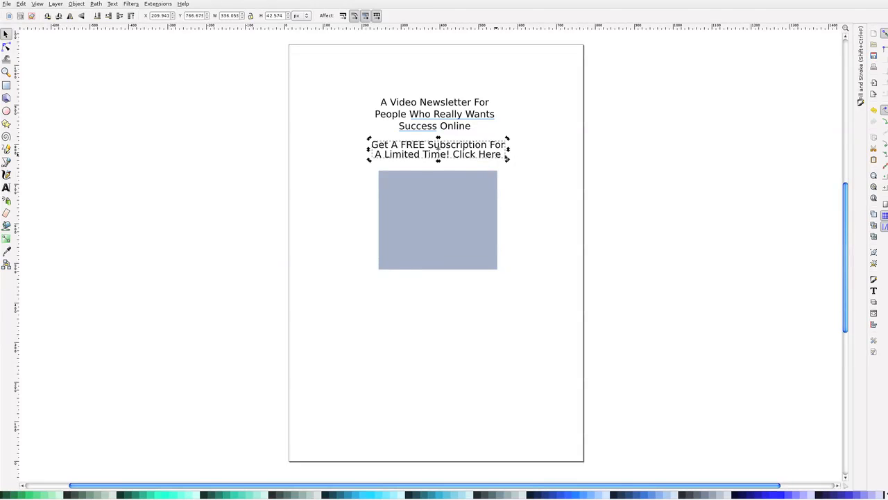
Scale the call-to-action text down to about 227 by 31 px, keeping it below the headline
{"action": "left_click", "coordinate": [521, 161]}
{"action": "left_click", "coordinate": [496, 154]}
{"action": "left_click_drag", "start_coordinate": [507, 161], "coordinate": [465, 154]}
{"action": "left_click", "coordinate": [512, 144]}
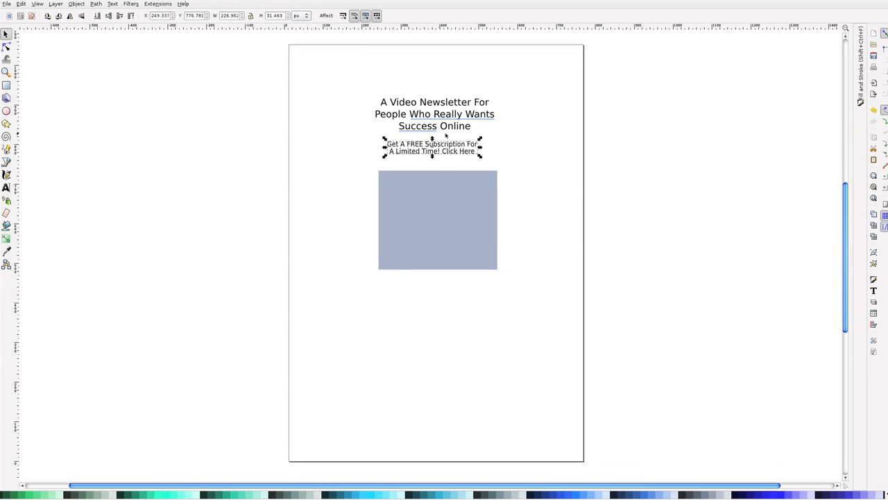
Duplicate the underline bar below "Success" and fit the copy beneath "Click Here" at about 85 by 1 px
{"action": "left_click", "coordinate": [443, 134]}
{"action": "left_click", "coordinate": [433, 135]}
{"action": "left_click", "coordinate": [428, 132]}
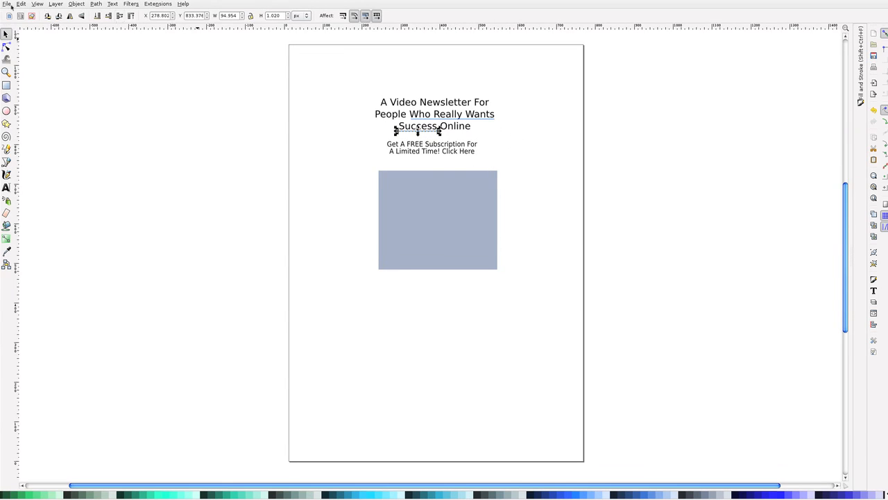
{"action": "left_click", "coordinate": [5, 4]}
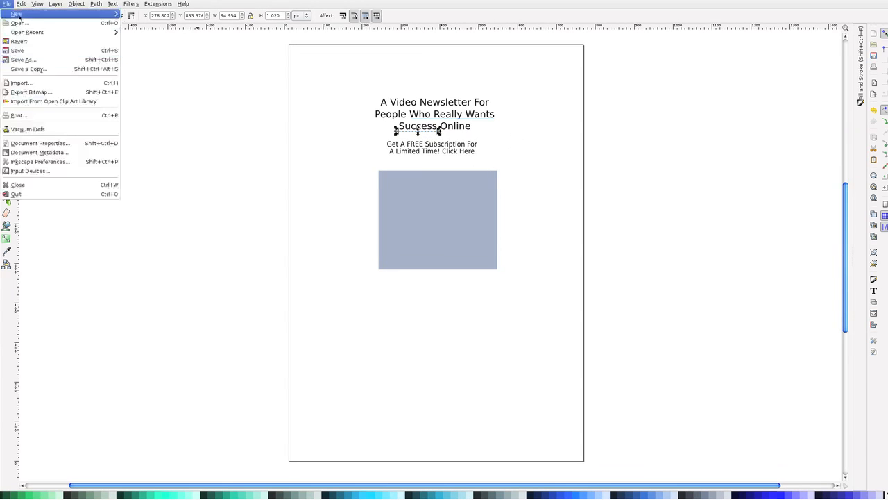
{"action": "mouse_move", "coordinate": [21, 4]}
{"action": "left_click", "coordinate": [440, 131]}
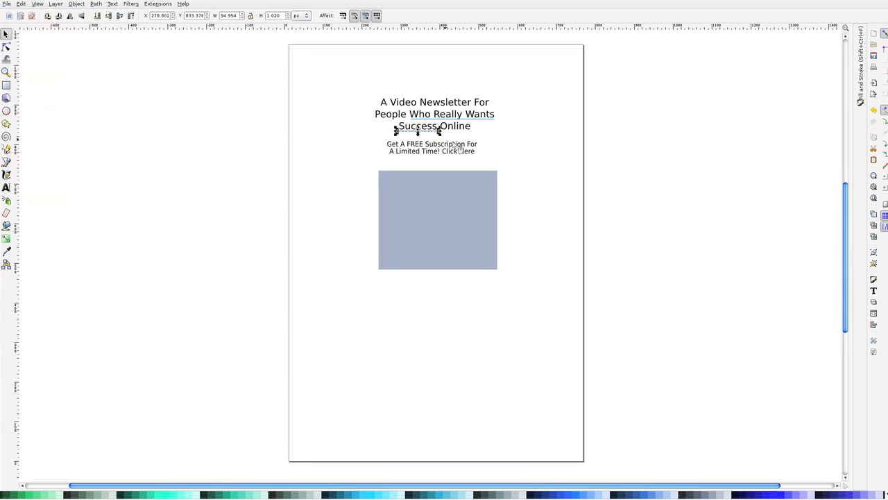
{"action": "left_click_drag", "start_coordinate": [440, 132], "coordinate": [467, 144]}
{"action": "scroll", "coordinate": [494, 138], "scroll_direction": "down", "scroll_amount": 1}
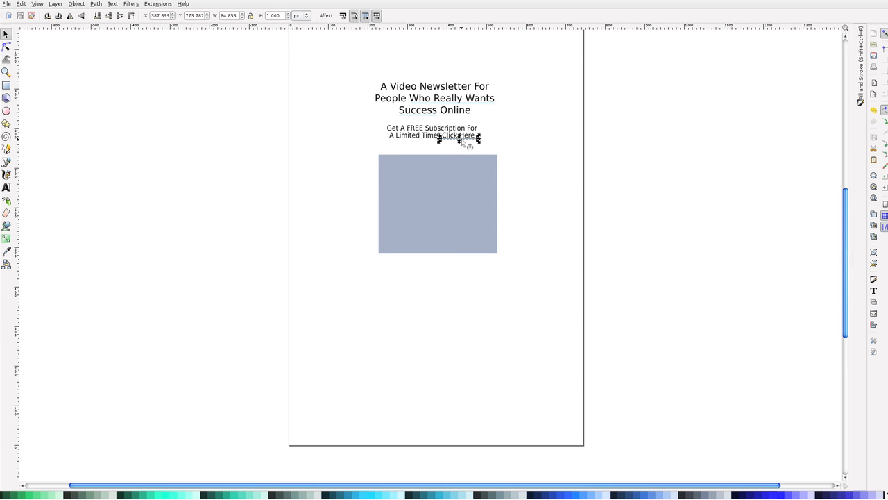
{"action": "left_click", "coordinate": [492, 140]}
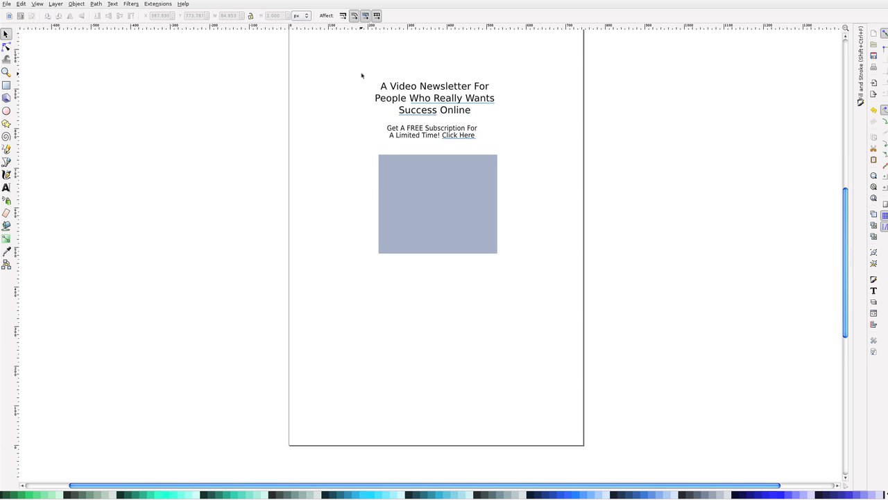
Center the underlined call to action below the headline and move all the banner text onto the rectangle
{"action": "left_click_drag", "start_coordinate": [371, 119], "coordinate": [470, 132]}
{"action": "left_click", "coordinate": [495, 131]}
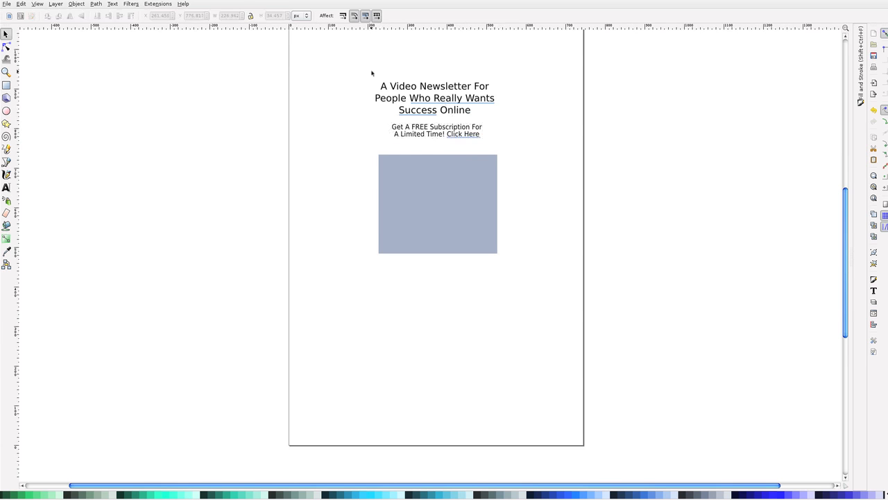
{"action": "left_click_drag", "start_coordinate": [370, 72], "coordinate": [489, 148]}
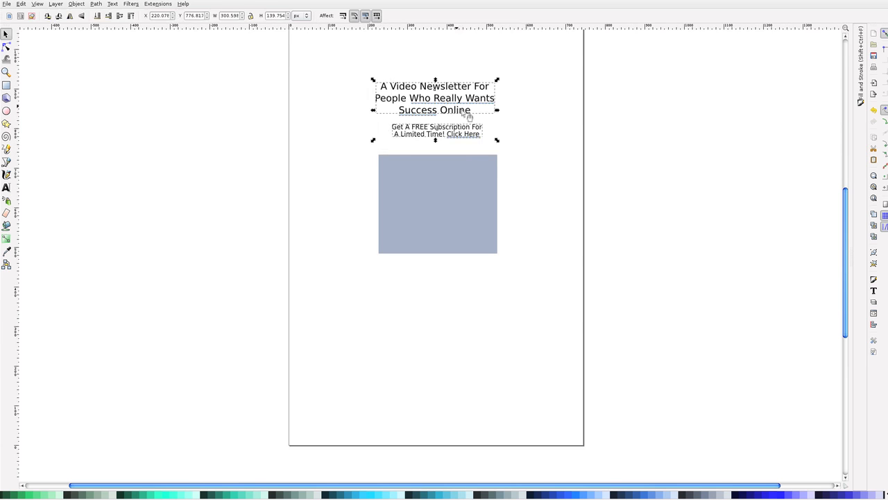
{"action": "left_click_drag", "start_coordinate": [450, 107], "coordinate": [451, 197]}
{"action": "left_click", "coordinate": [533, 173]}
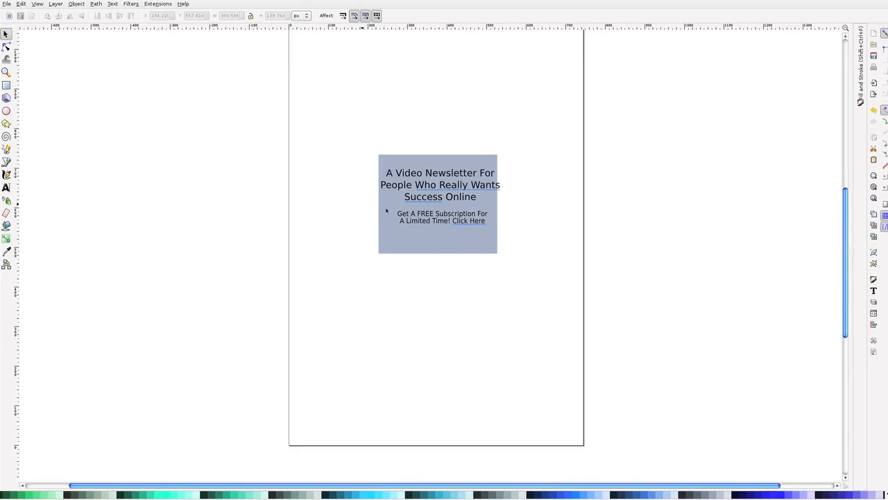
Move the call to action with its underline to the rectangle's lower edge and enlarge it slightly
{"action": "left_click_drag", "start_coordinate": [363, 204], "coordinate": [521, 236]}
{"action": "left_click_drag", "start_coordinate": [460, 223], "coordinate": [475, 243]}
{"action": "left_click", "coordinate": [525, 229]}
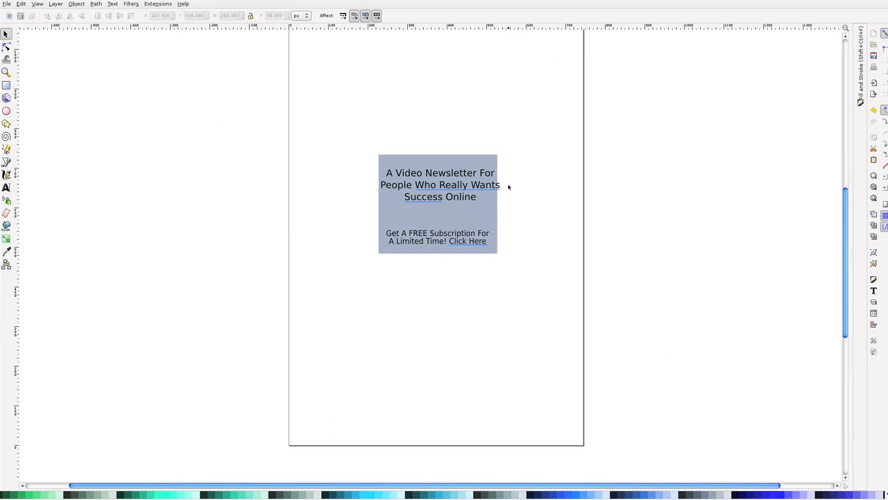
Rework the headline into four larger, underlined lines reading "A Video Newsletter For People Who Really Want Success Online Now" and nudge the rectangle slightly left
{"action": "left_click_drag", "start_coordinate": [370, 164], "coordinate": [488, 218]}
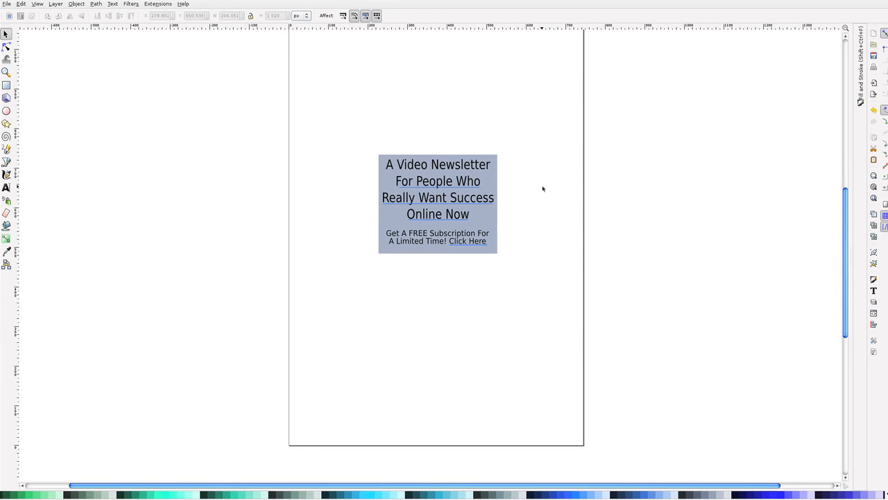
{"action": "left_click", "coordinate": [492, 183]}
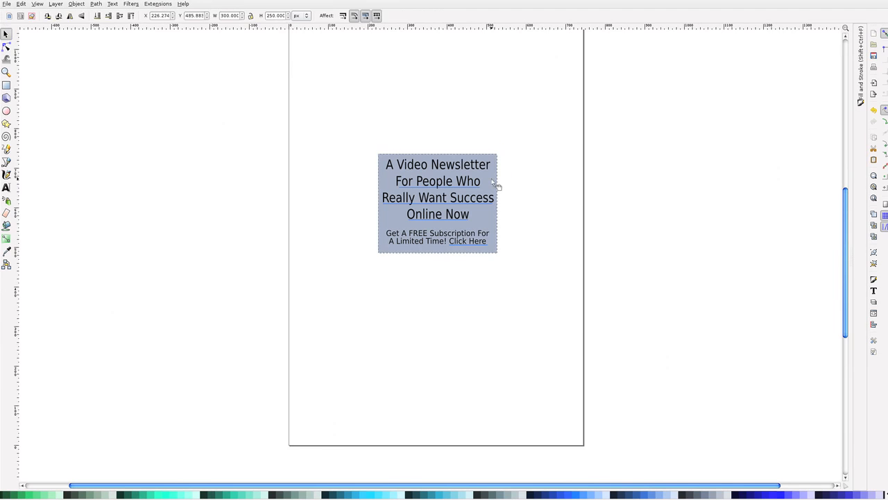
{"action": "left_click", "coordinate": [517, 171]}
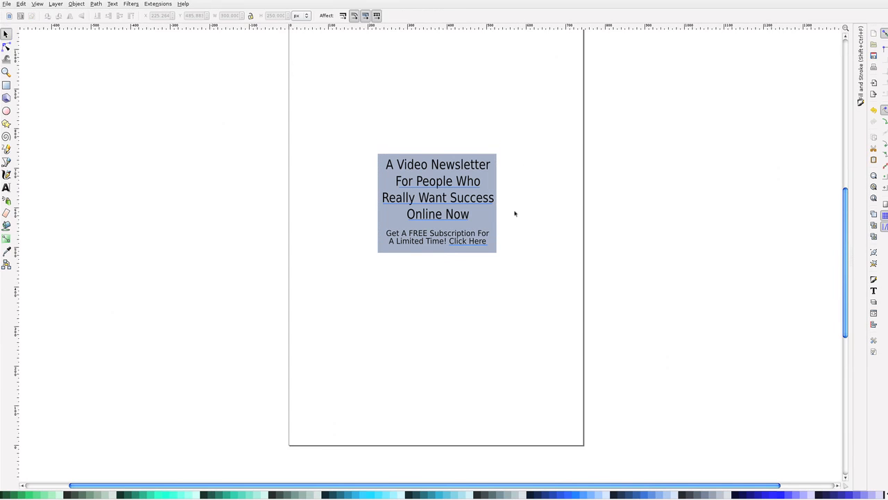
Recolor the rectangle behind the banner text to white
{"action": "left_click", "coordinate": [479, 216]}
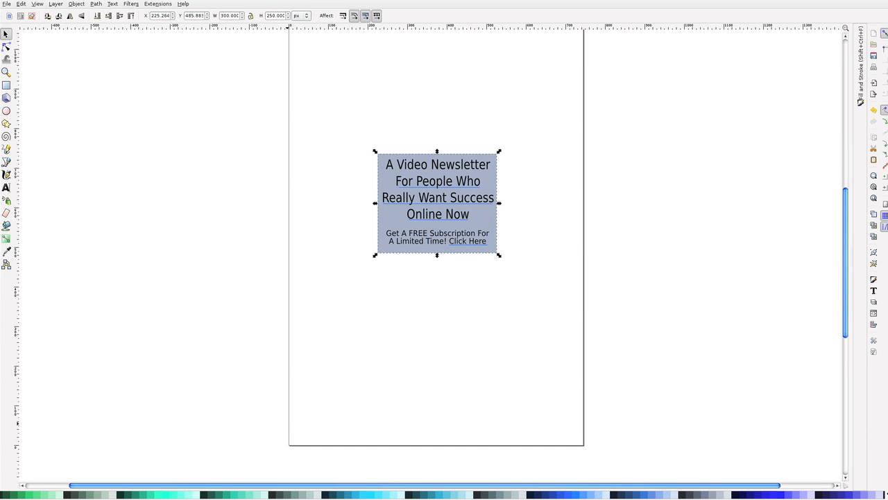
{"action": "scroll", "coordinate": [11, 496], "scroll_direction": "left", "scroll_amount": 10}
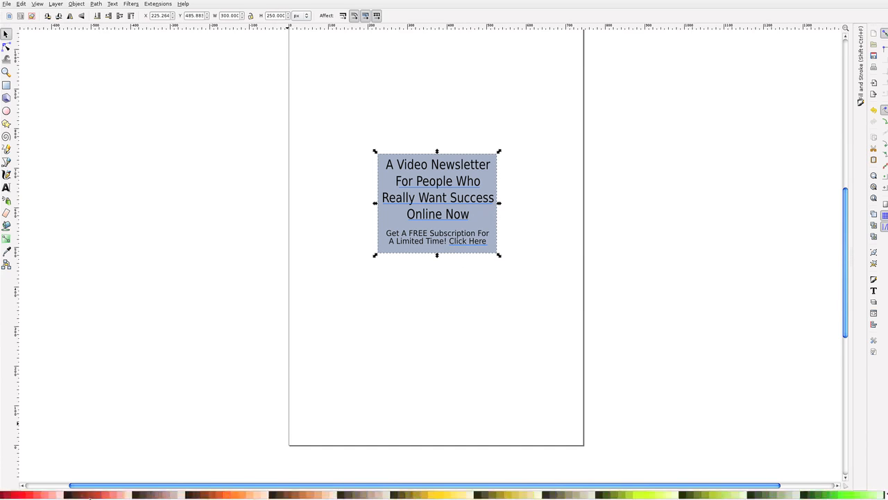
{"action": "left_click", "coordinate": [109, 496]}
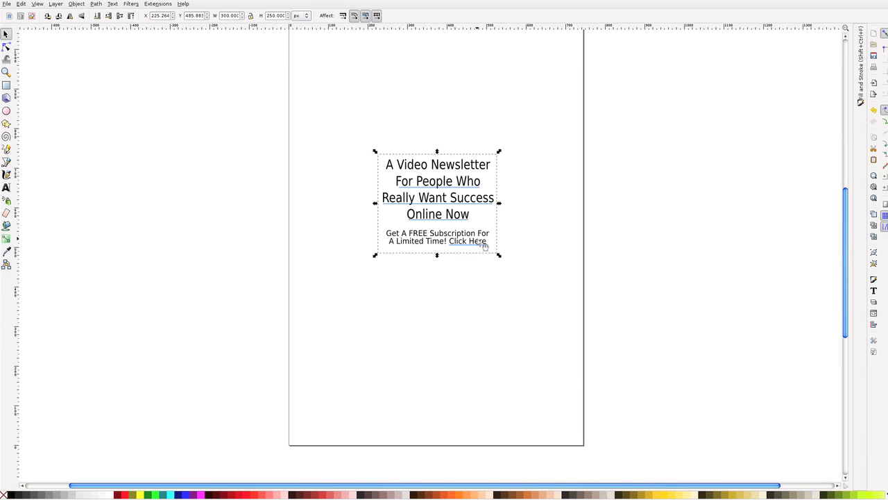
Select the whole banner and export the selection at 300 by 250 px and 90 dpi to /Users/business/Desktop/banner1.png
{"action": "left_click_drag", "start_coordinate": [351, 135], "coordinate": [558, 261]}
{"action": "left_click", "coordinate": [7, 3]}
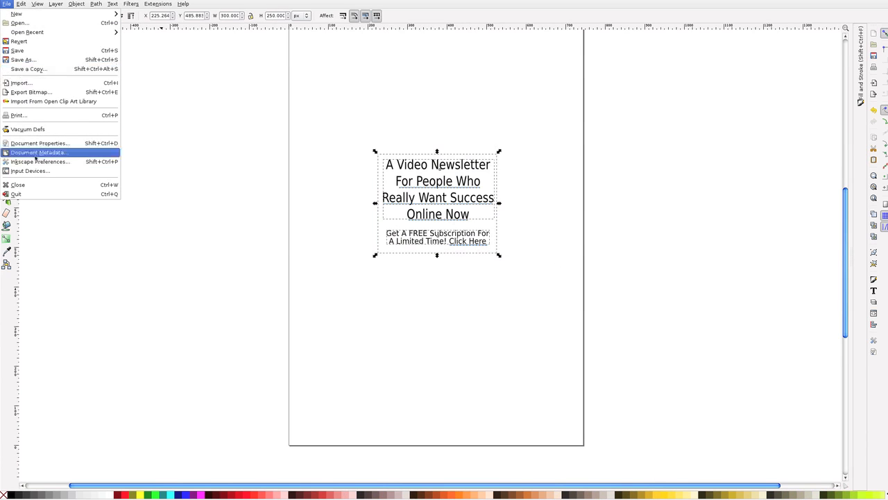
{"action": "left_click", "coordinate": [30, 92]}
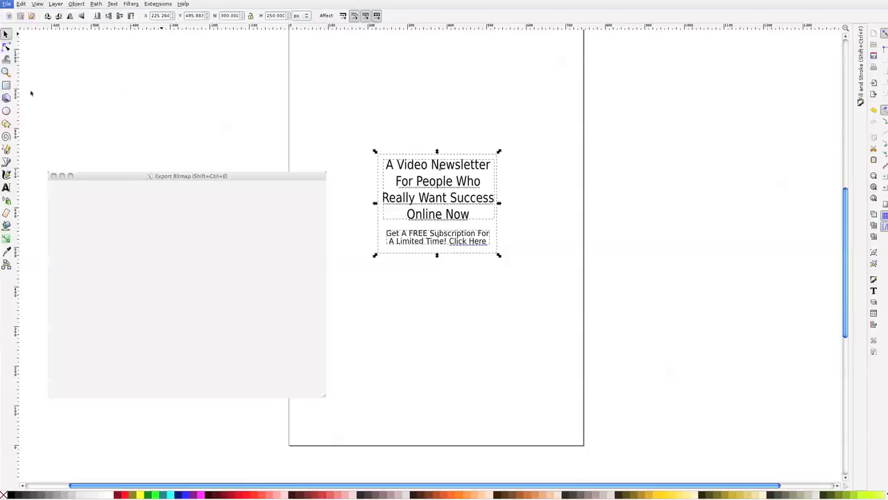
{"action": "left_click", "coordinate": [227, 200]}
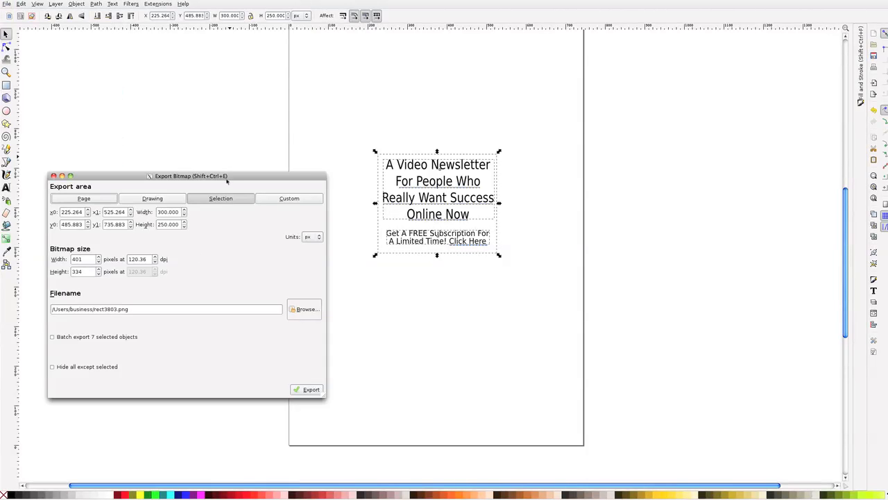
{"action": "left_click", "coordinate": [254, 172]}
{"action": "left_click_drag", "start_coordinate": [264, 175], "coordinate": [286, 170]}
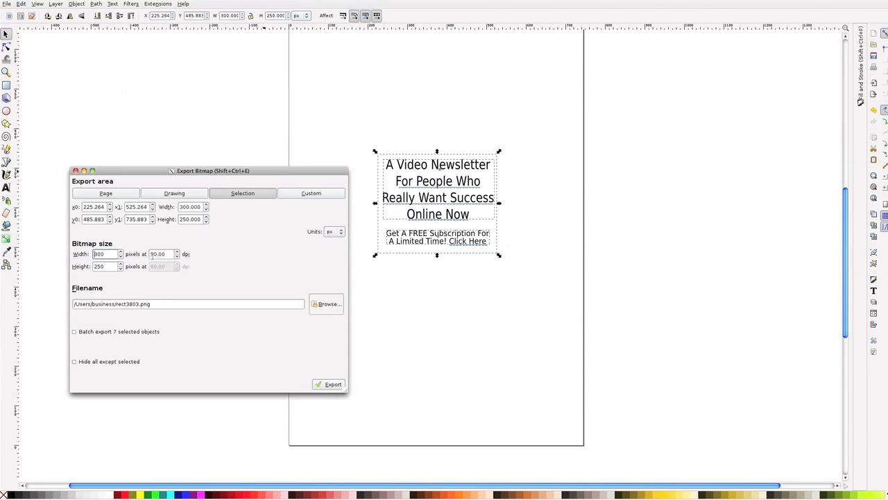
{"action": "left_click", "coordinate": [142, 304]}
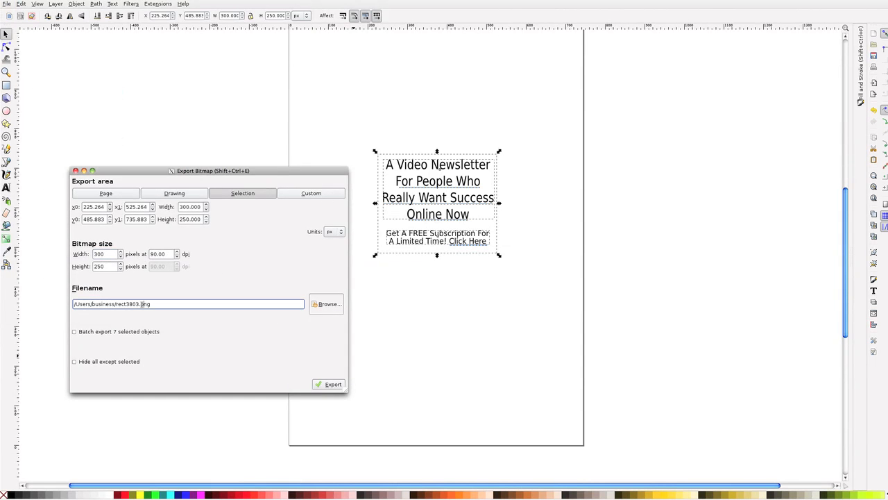
{"action": "left_click_drag", "start_coordinate": [141, 304], "coordinate": [114, 304]}
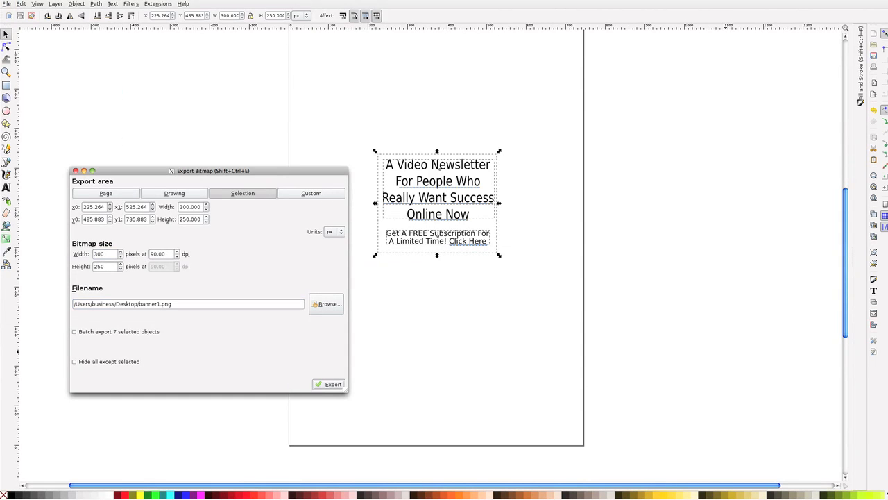
Preview the exported banner1.png from the desktop and close the preview
{"action": "double_click", "coordinate": [886, 434]}
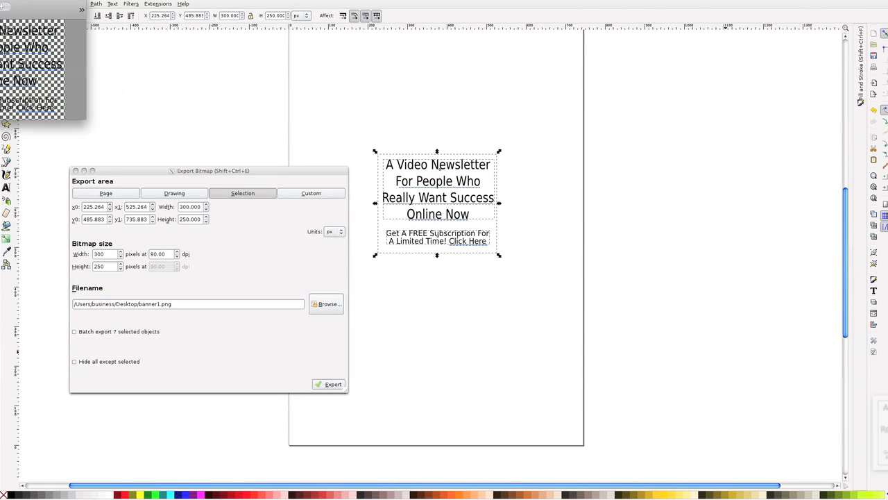
{"action": "left_click_drag", "start_coordinate": [36, 2], "coordinate": [290, 78]}
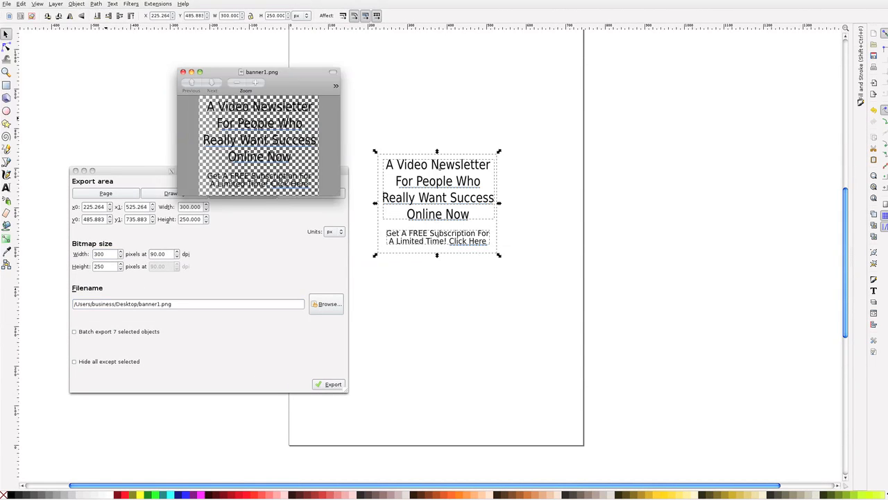
{"action": "left_click", "coordinate": [184, 72]}
Open banner1.png in Safari and place the browser window where the banner can be checked
{"action": "right_click", "coordinate": [886, 434]}
{"action": "mouse_move", "coordinate": [846, 375]}
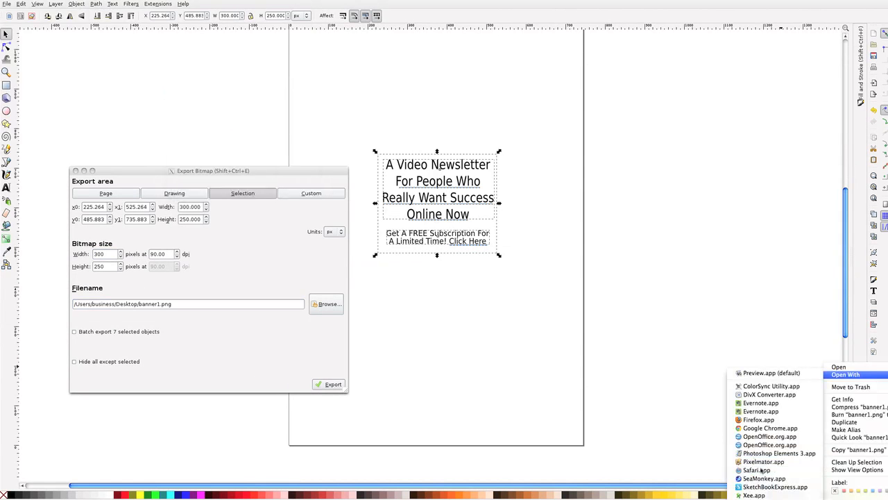
{"action": "left_click", "coordinate": [762, 470]}
{"action": "left_click_drag", "start_coordinate": [473, 77], "coordinate": [610, 67]}
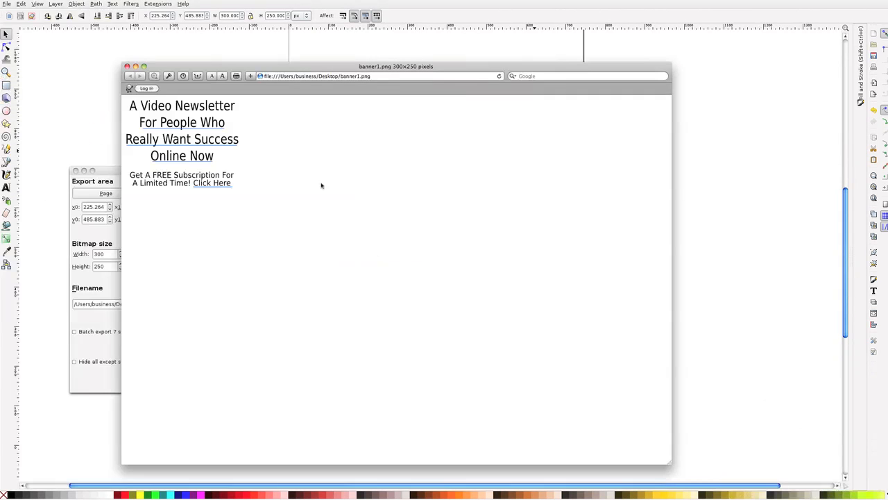